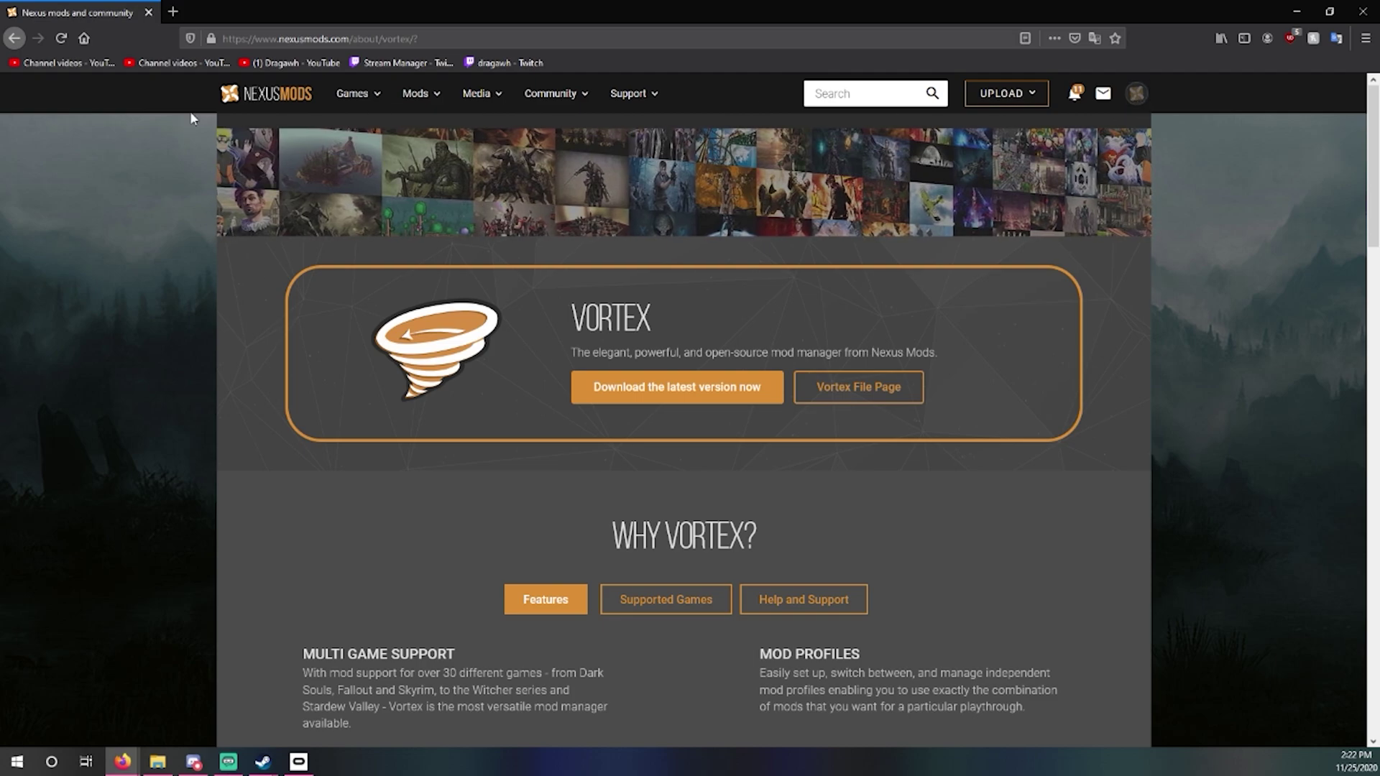
# Download the one-click Vortex installer from its Nexus Mods files using the free slow download, and save the file.
pyautogui.click(714, 395)
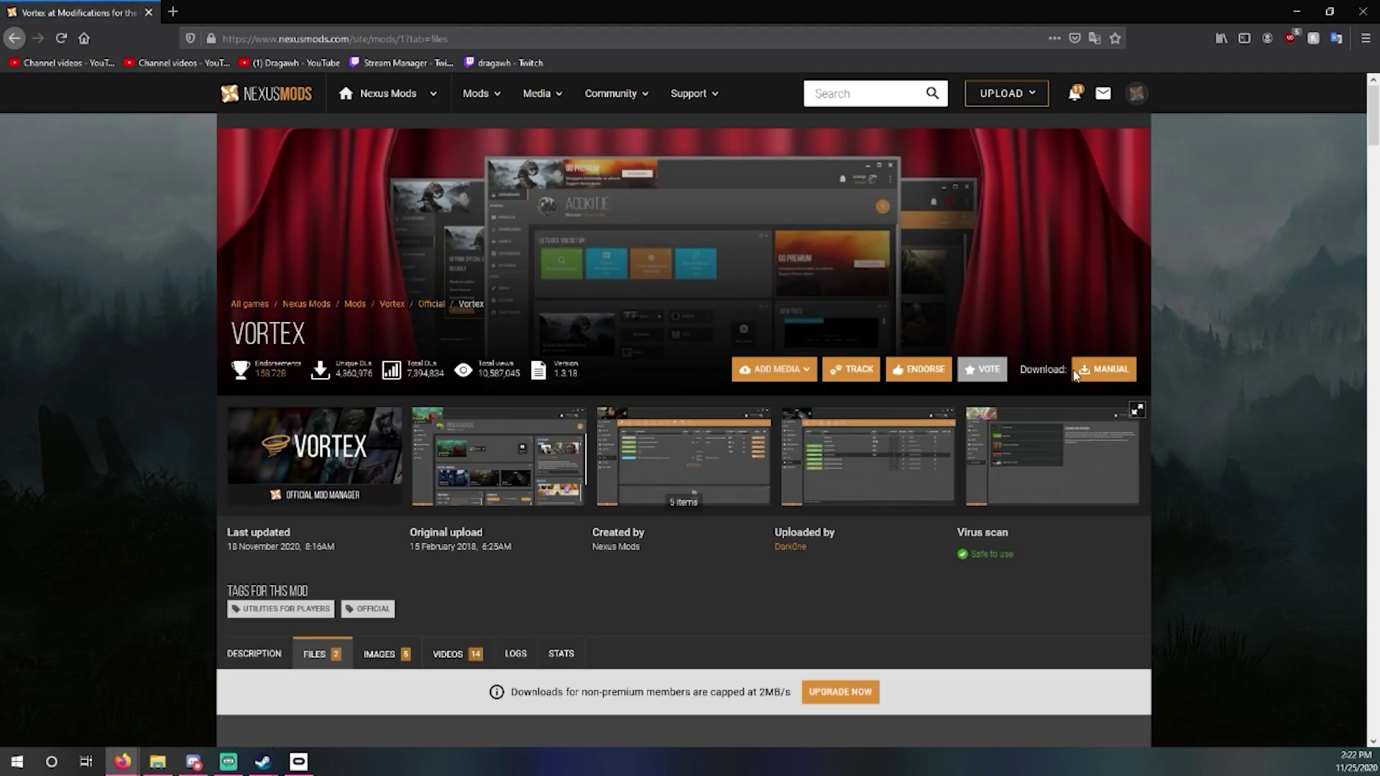
pyautogui.click(1104, 370)
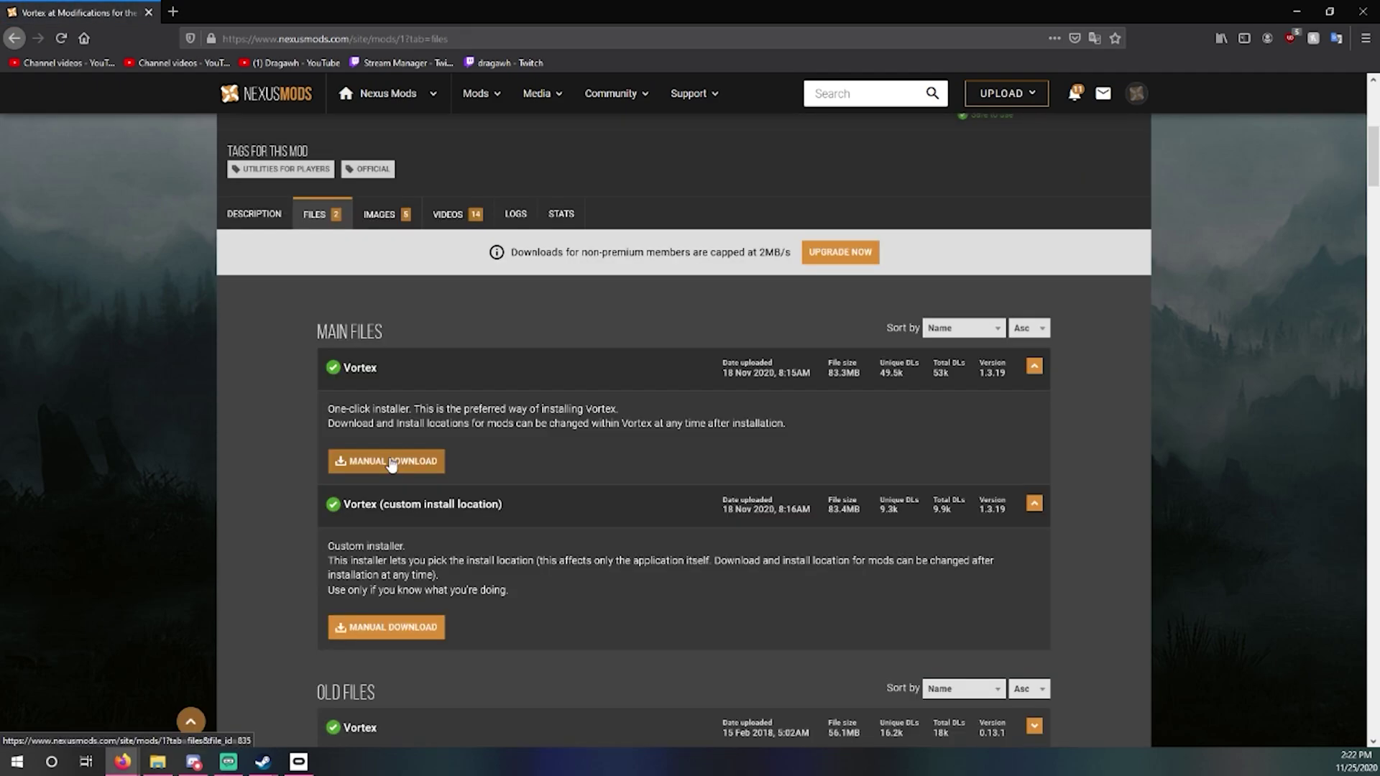
pyautogui.click(391, 464)
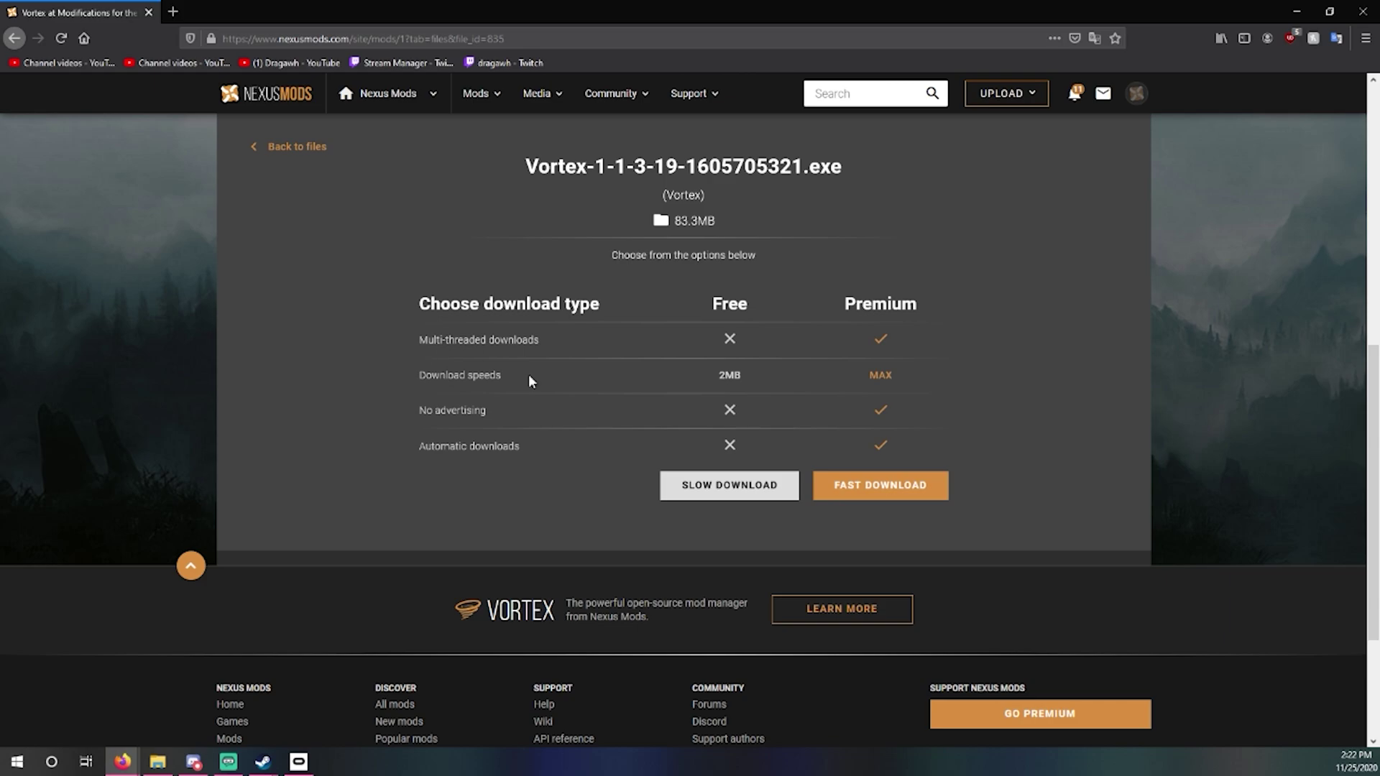
pyautogui.click(723, 494)
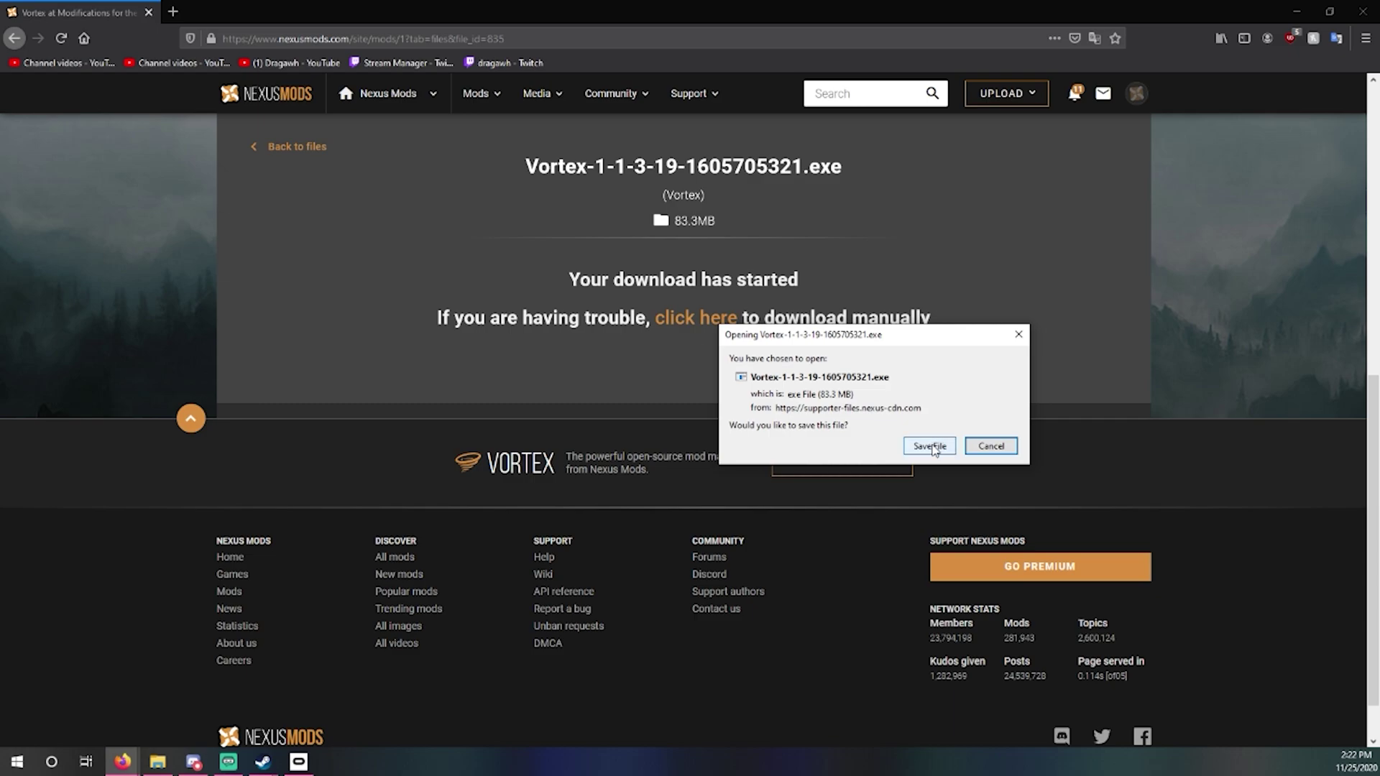
pyautogui.click(935, 447)
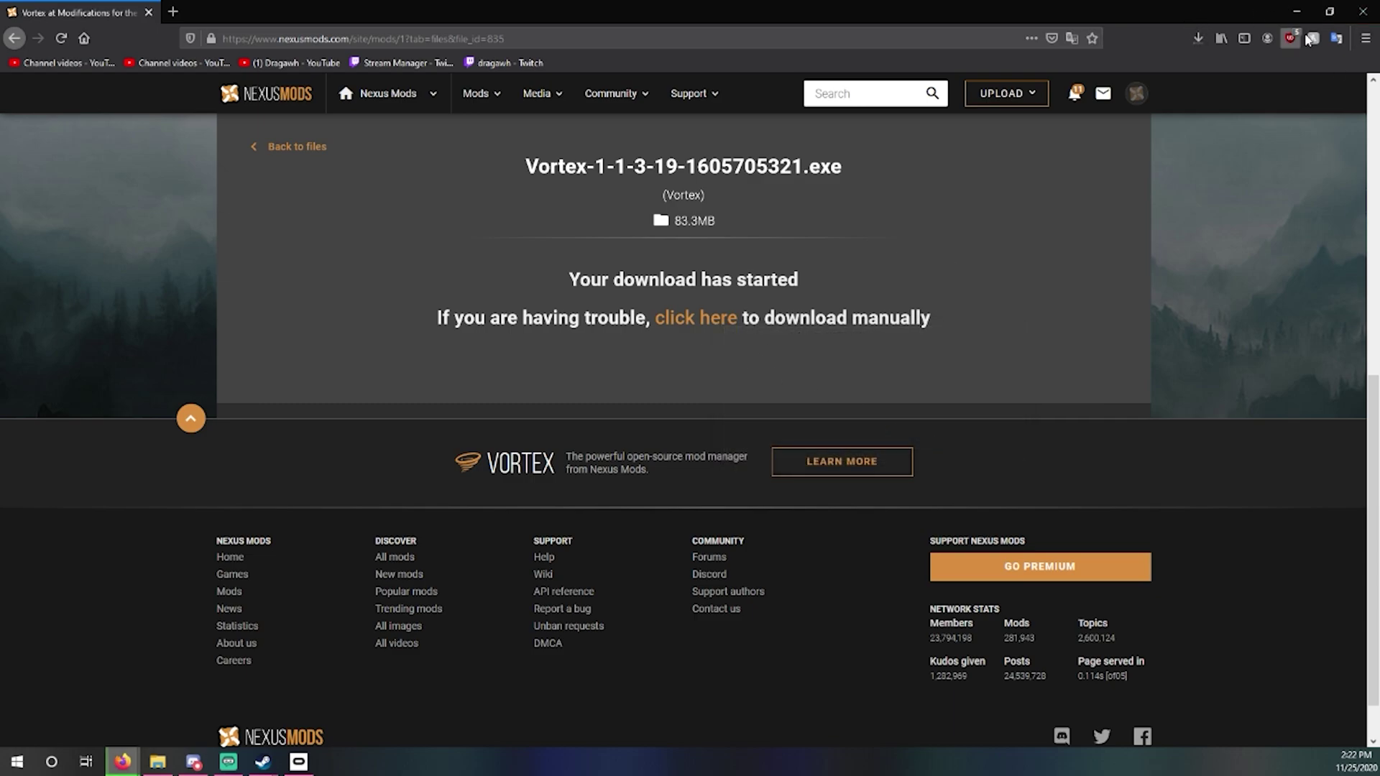
# Check the ad blocker's status for the Nexus Mods page and the download progress of the Vortex installer.
pyautogui.click(1291, 38)
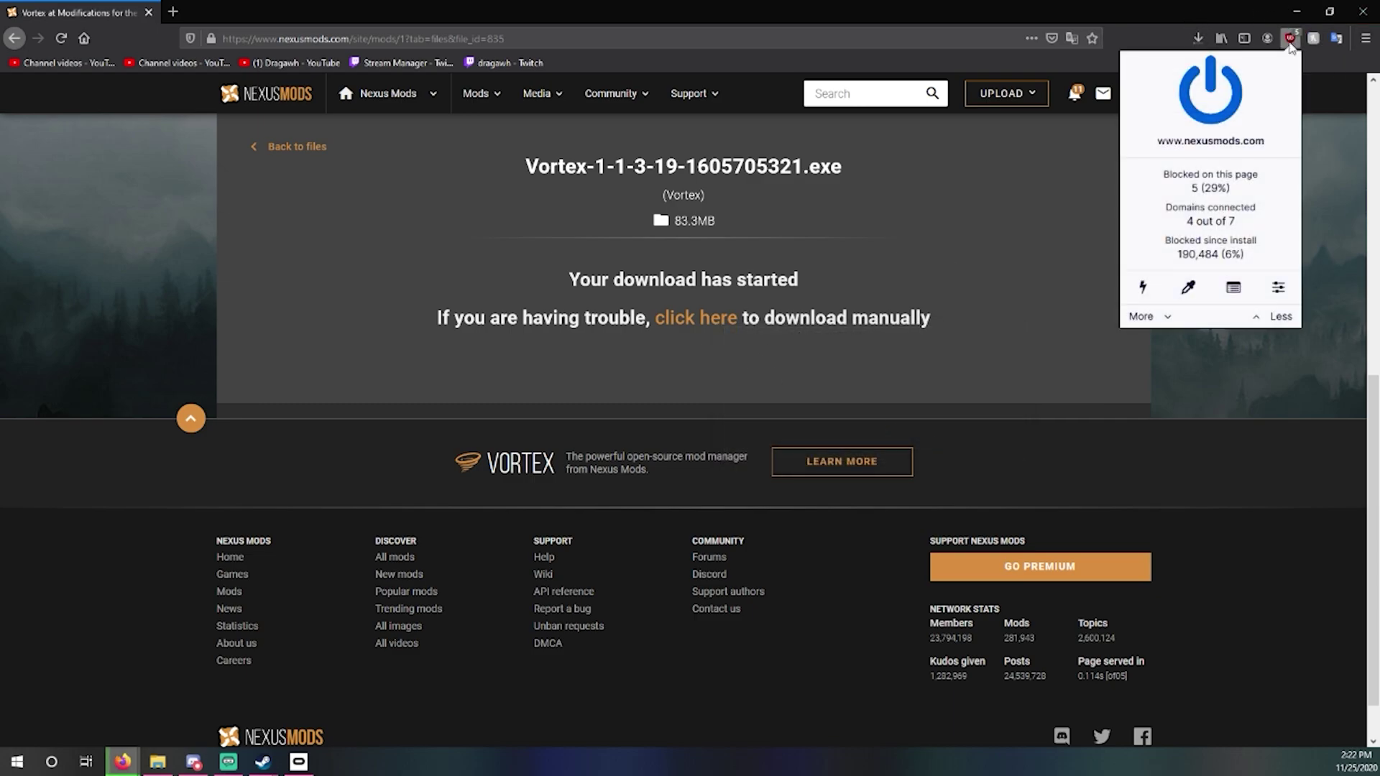
pyautogui.click(1035, 277)
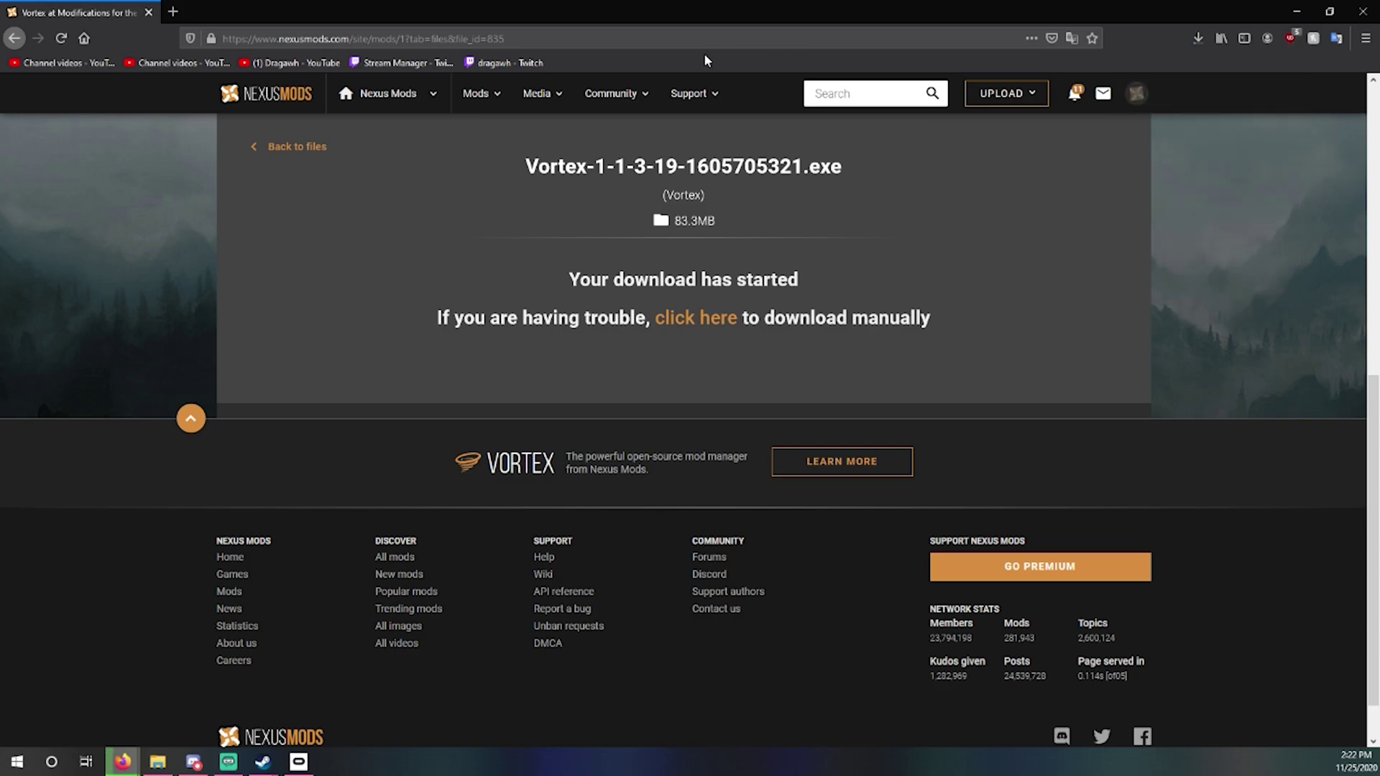
pyautogui.click(1199, 37)
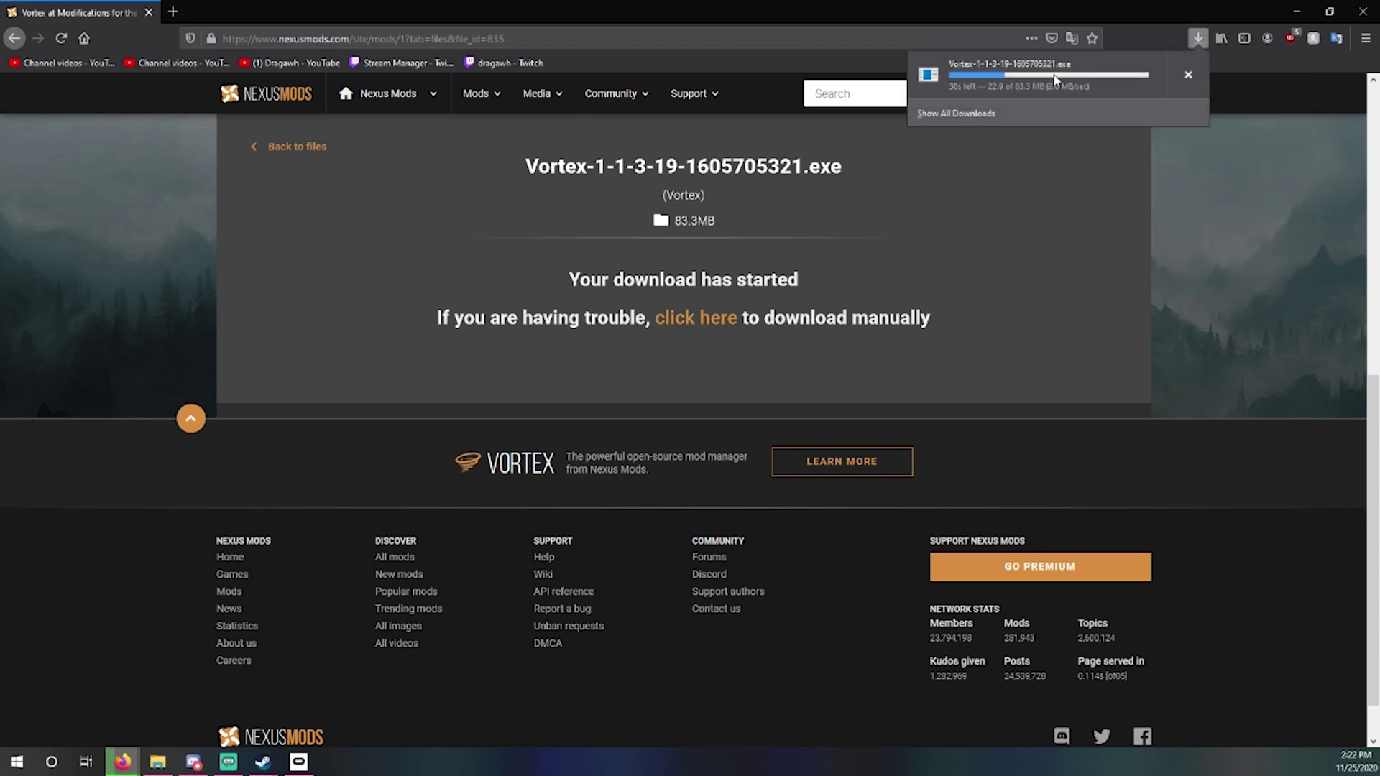
# Minimize the browser and reposition the Steam library window on the desktop.
pyautogui.click(1297, 11)
pyautogui.moveTo(446, 235); pyautogui.dragTo(516, 164)
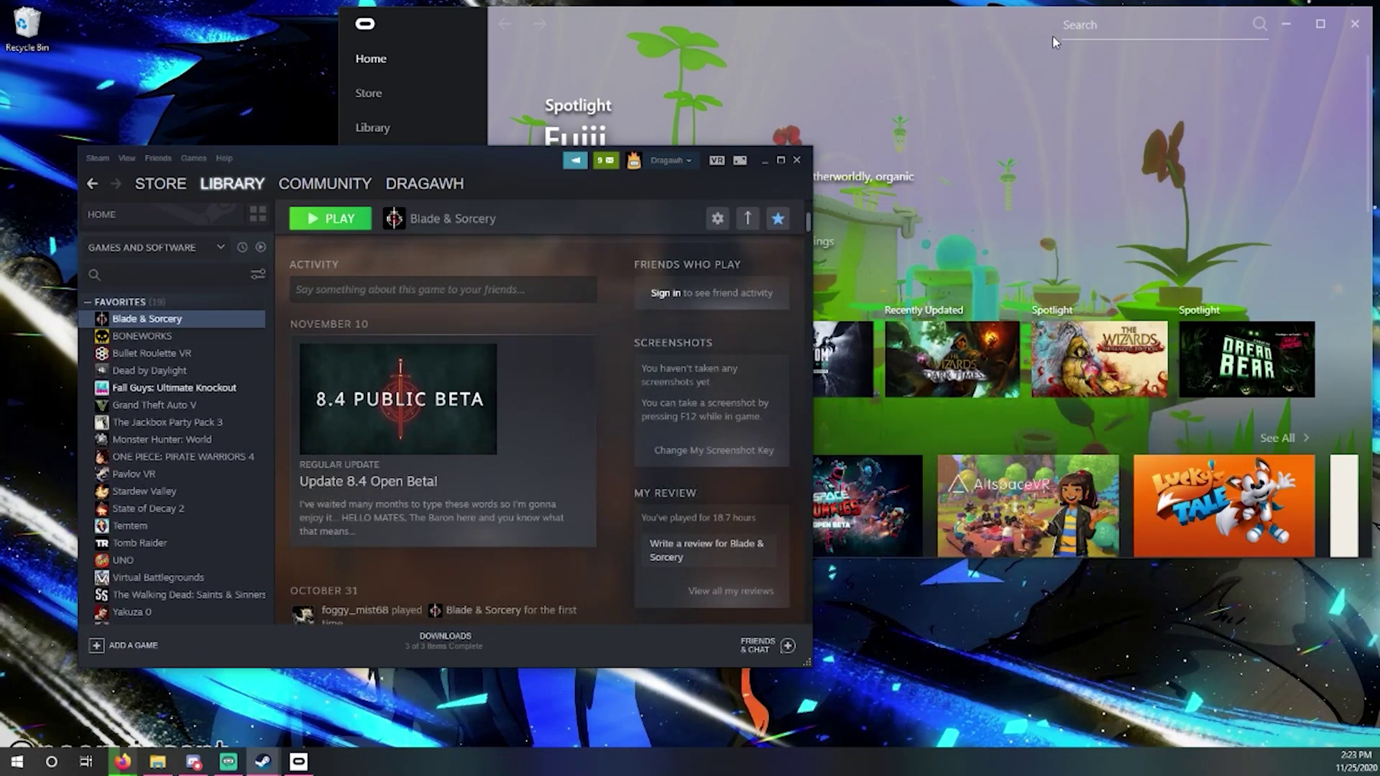
pyautogui.click(1003, 36)
pyautogui.moveTo(324, 155); pyautogui.dragTo(253, 224)
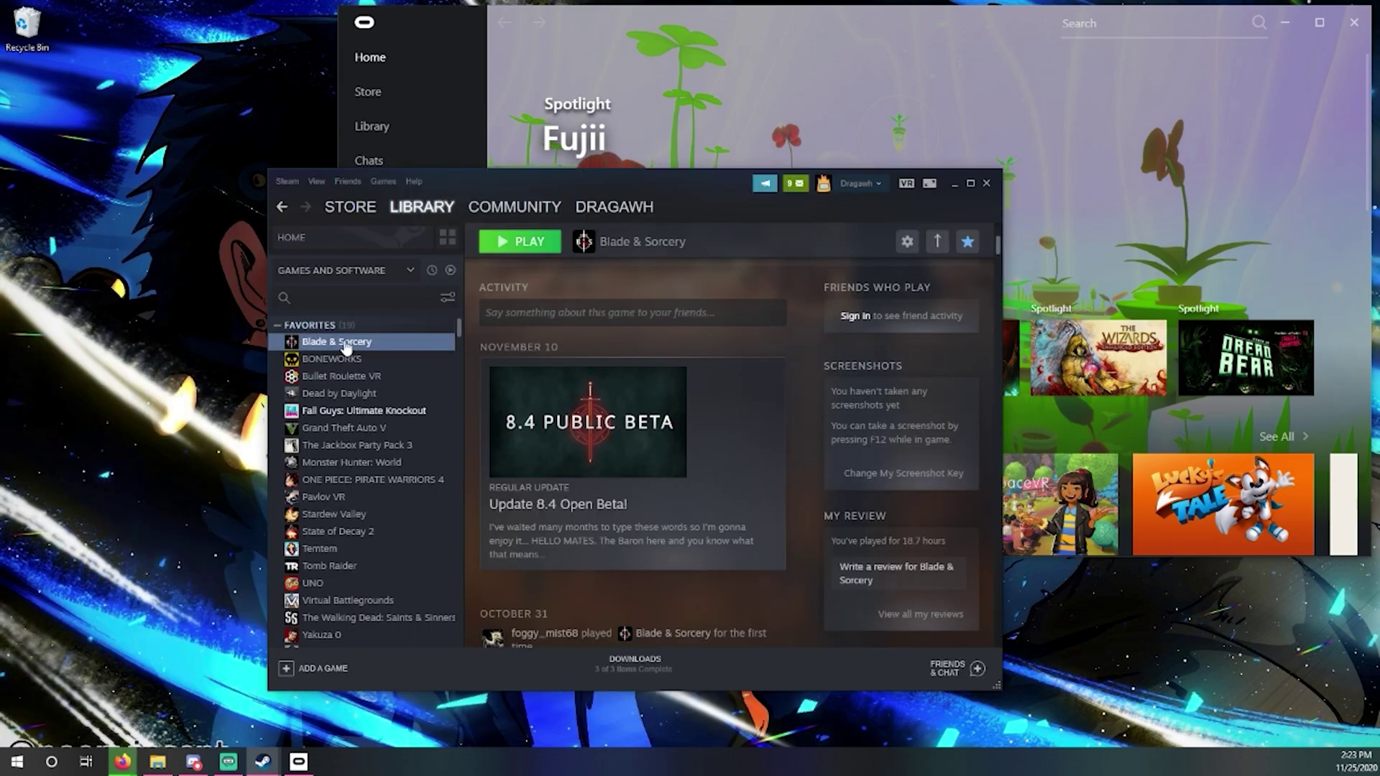
pyautogui.rightClick(345, 349)
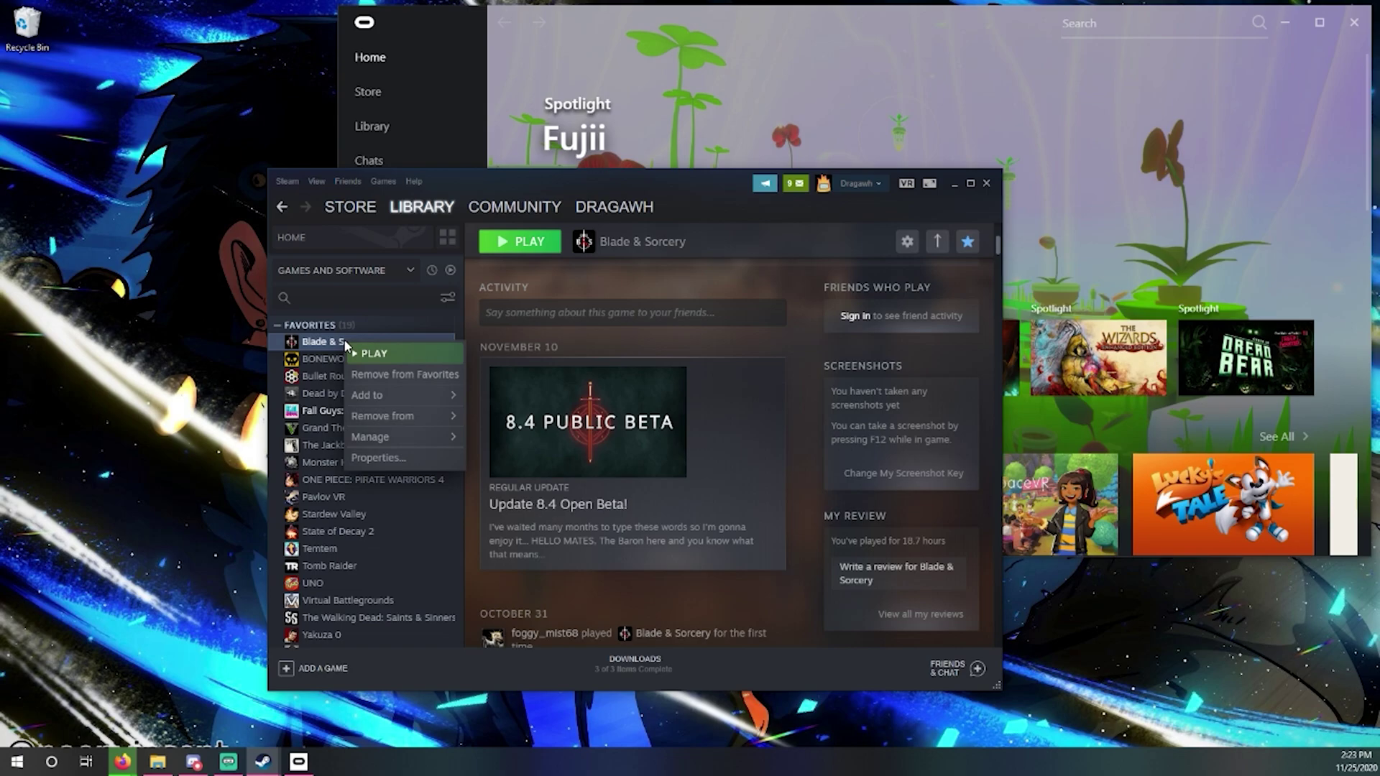
pyautogui.click(375, 460)
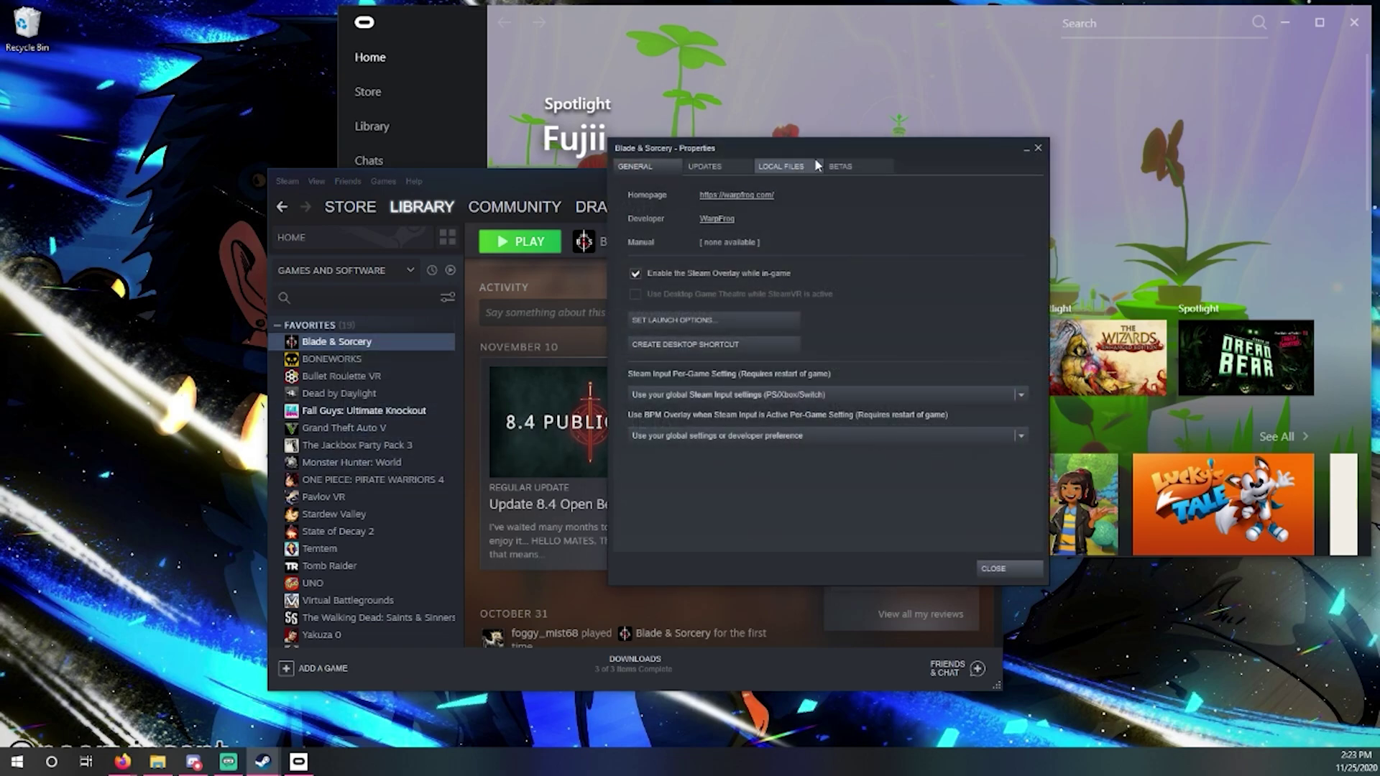
pyautogui.moveTo(781, 148); pyautogui.dragTo(744, 152)
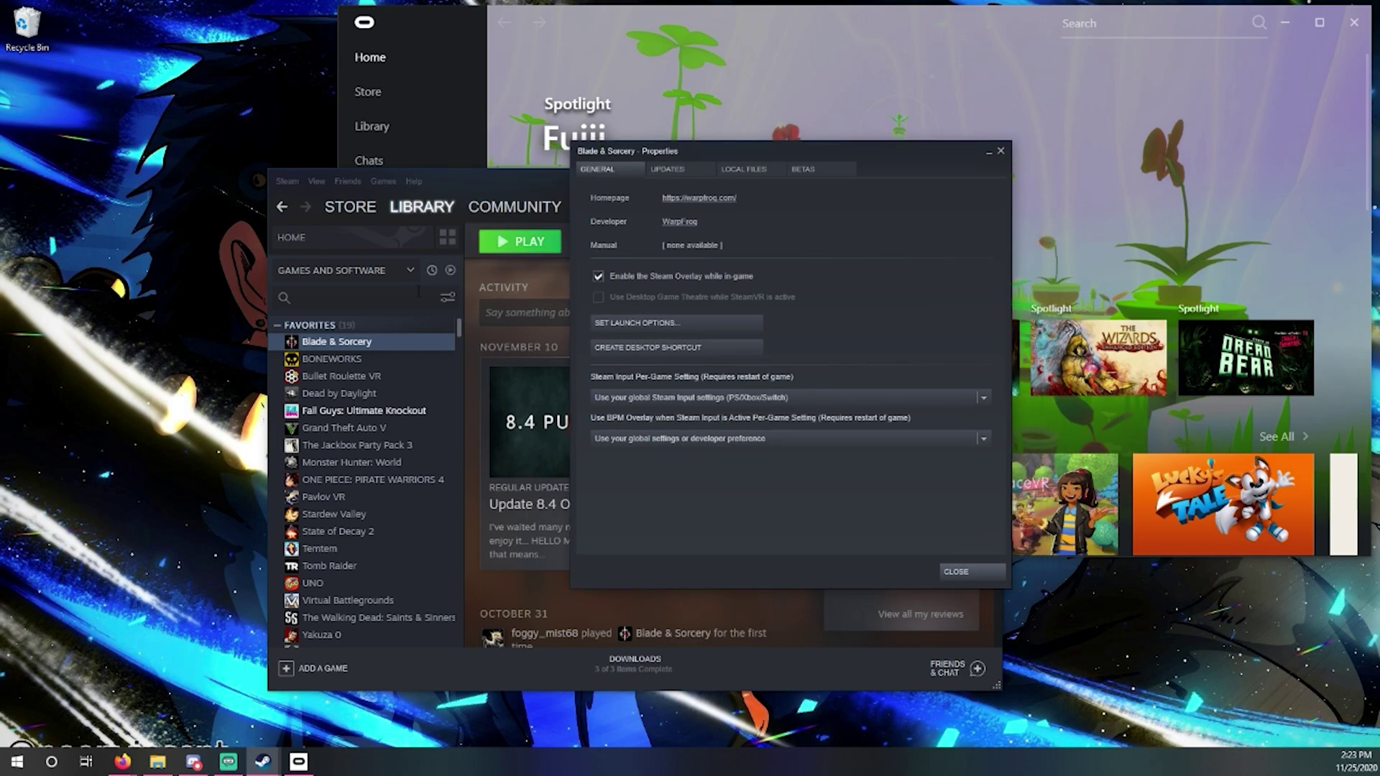
pyautogui.click(1002, 153)
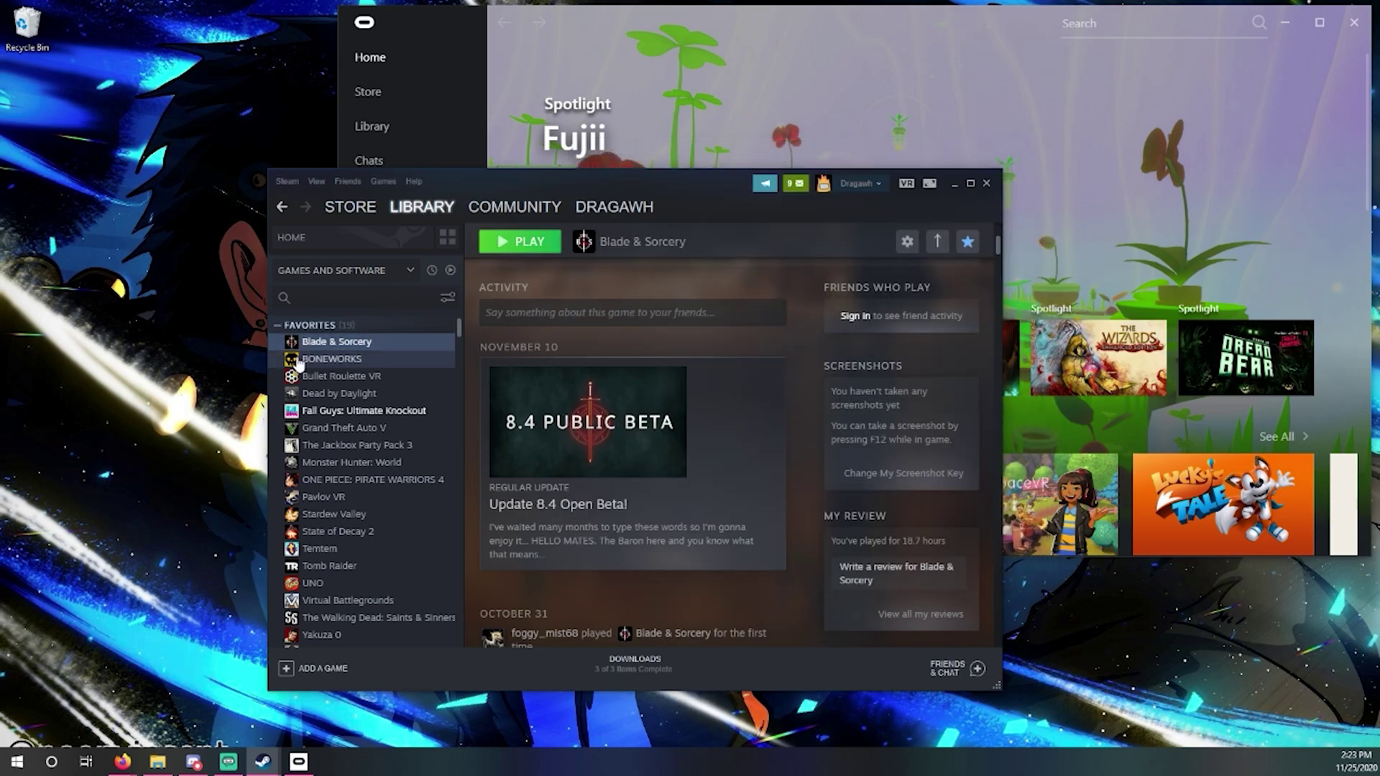
# Review the available beta branches in the Steam properties of Blade & Sorcery, leaving all beta programs opted out, and close the properties.
pyautogui.rightClick(332, 350)
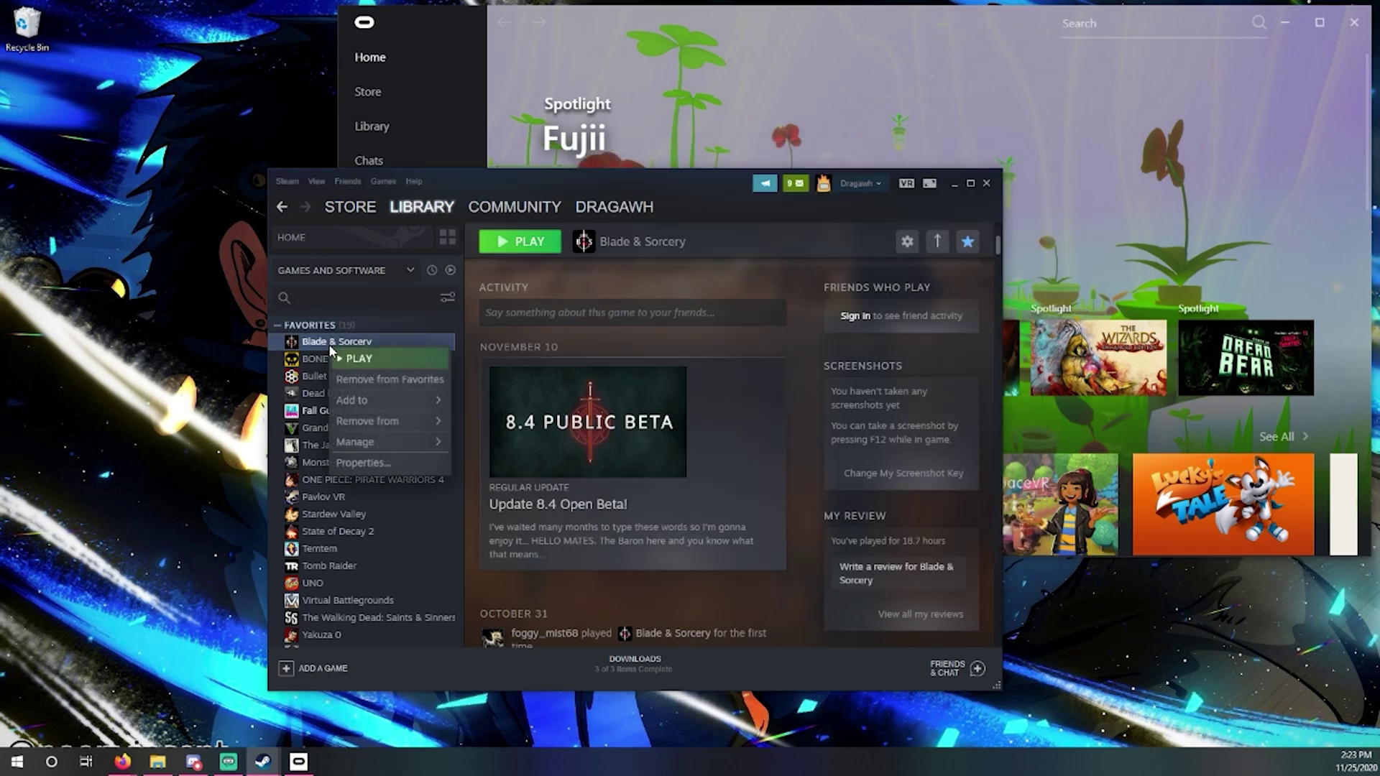
pyautogui.click(359, 463)
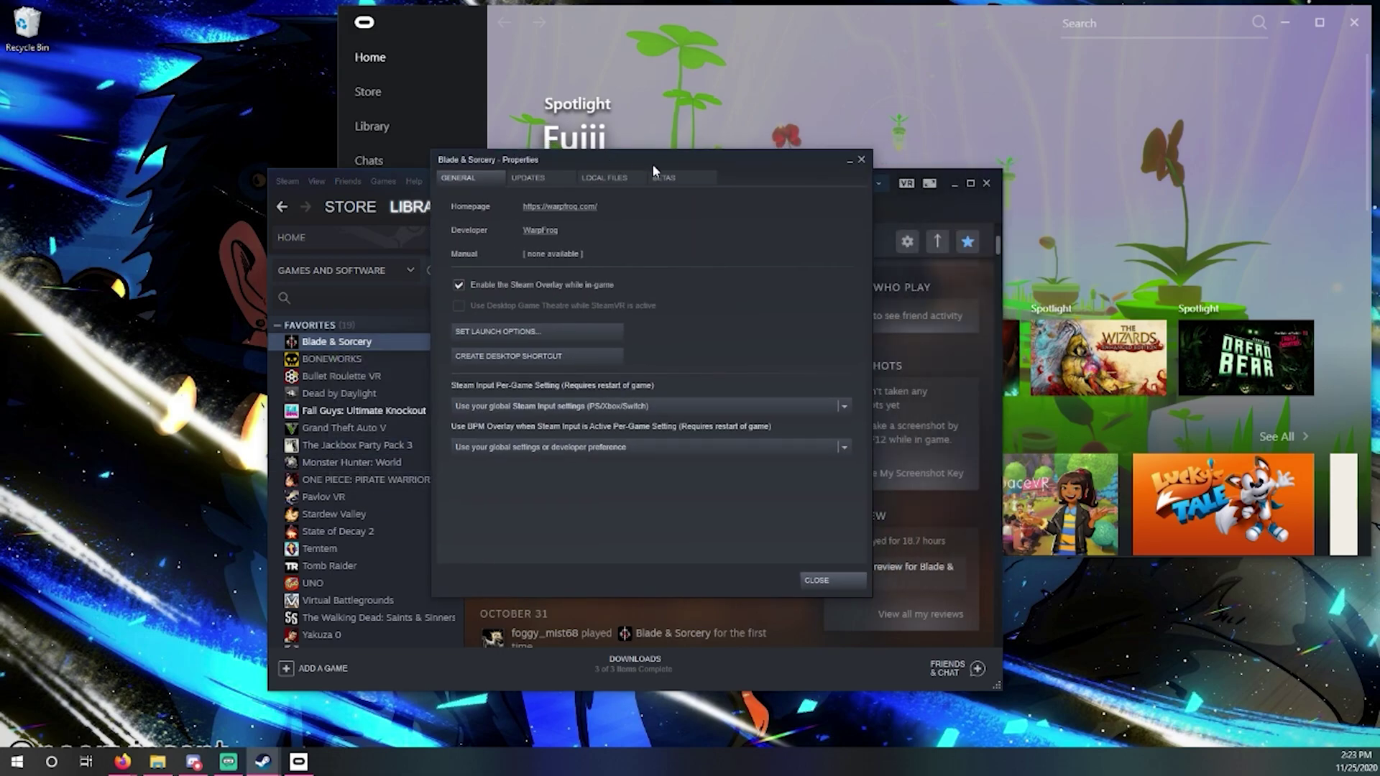
pyautogui.click(674, 178)
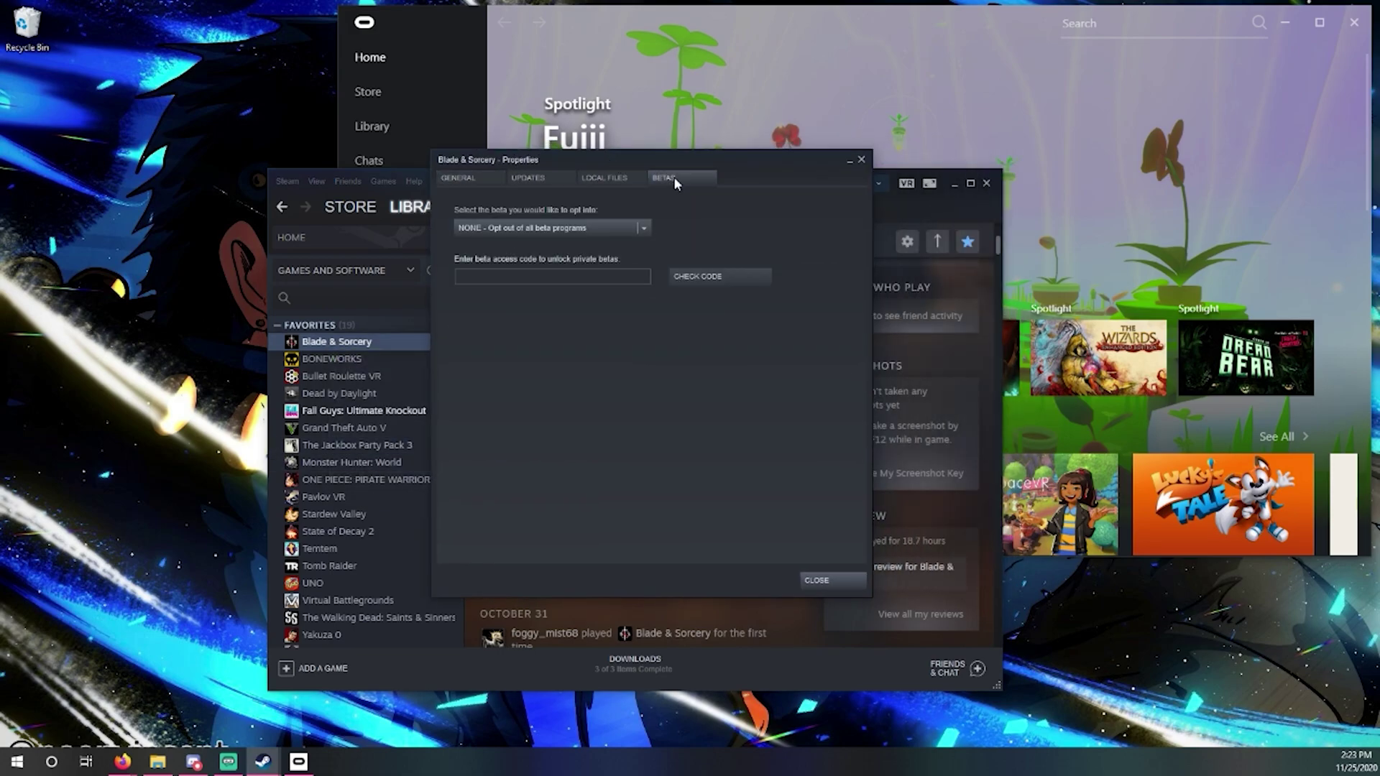
pyautogui.click(645, 228)
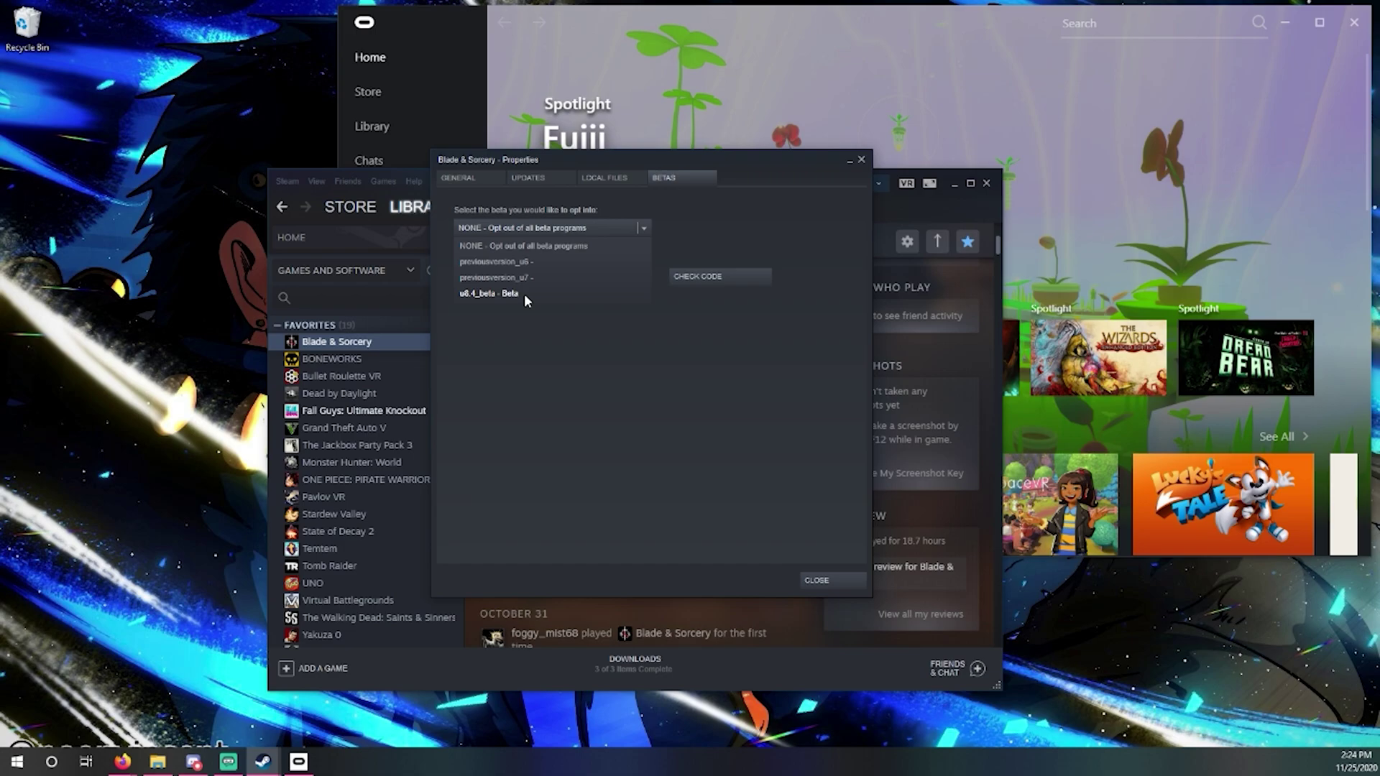
pyautogui.click(652, 227)
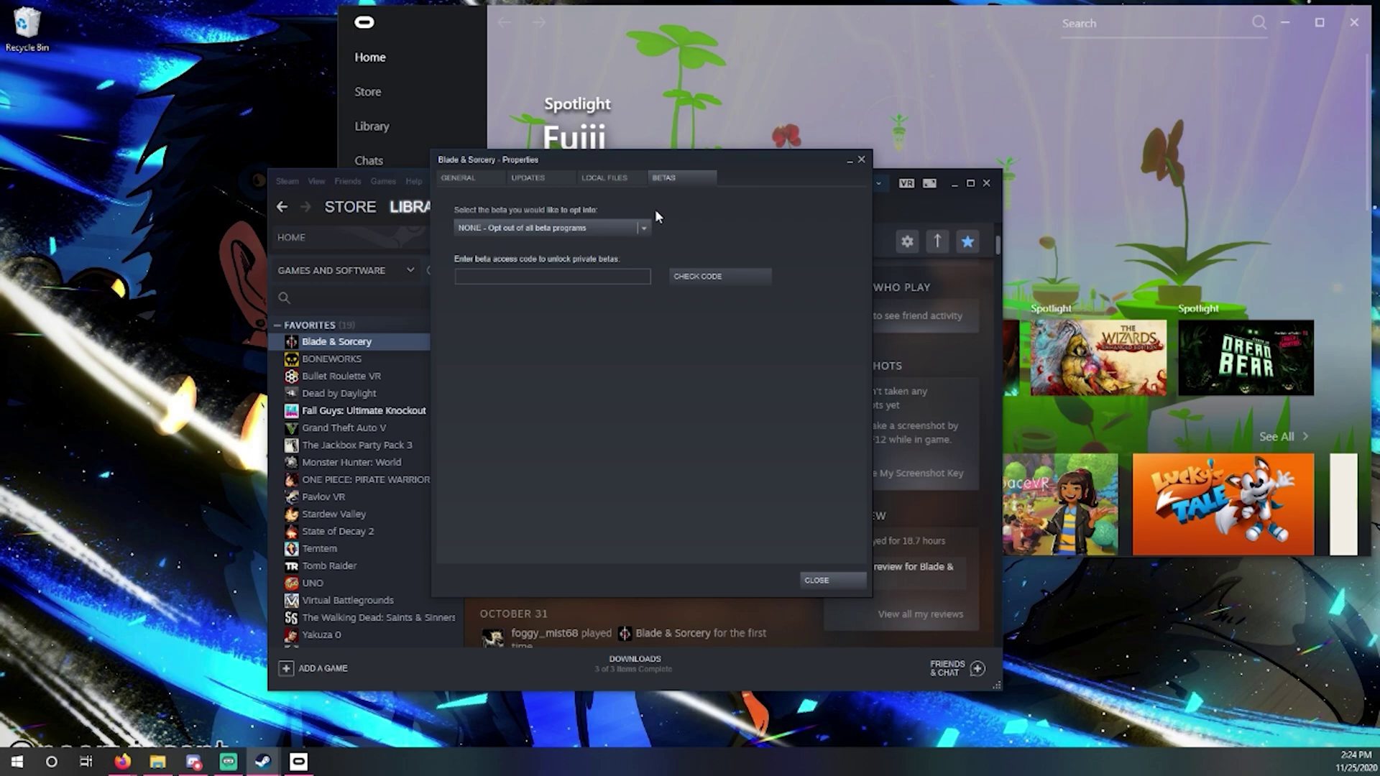
pyautogui.click(484, 185)
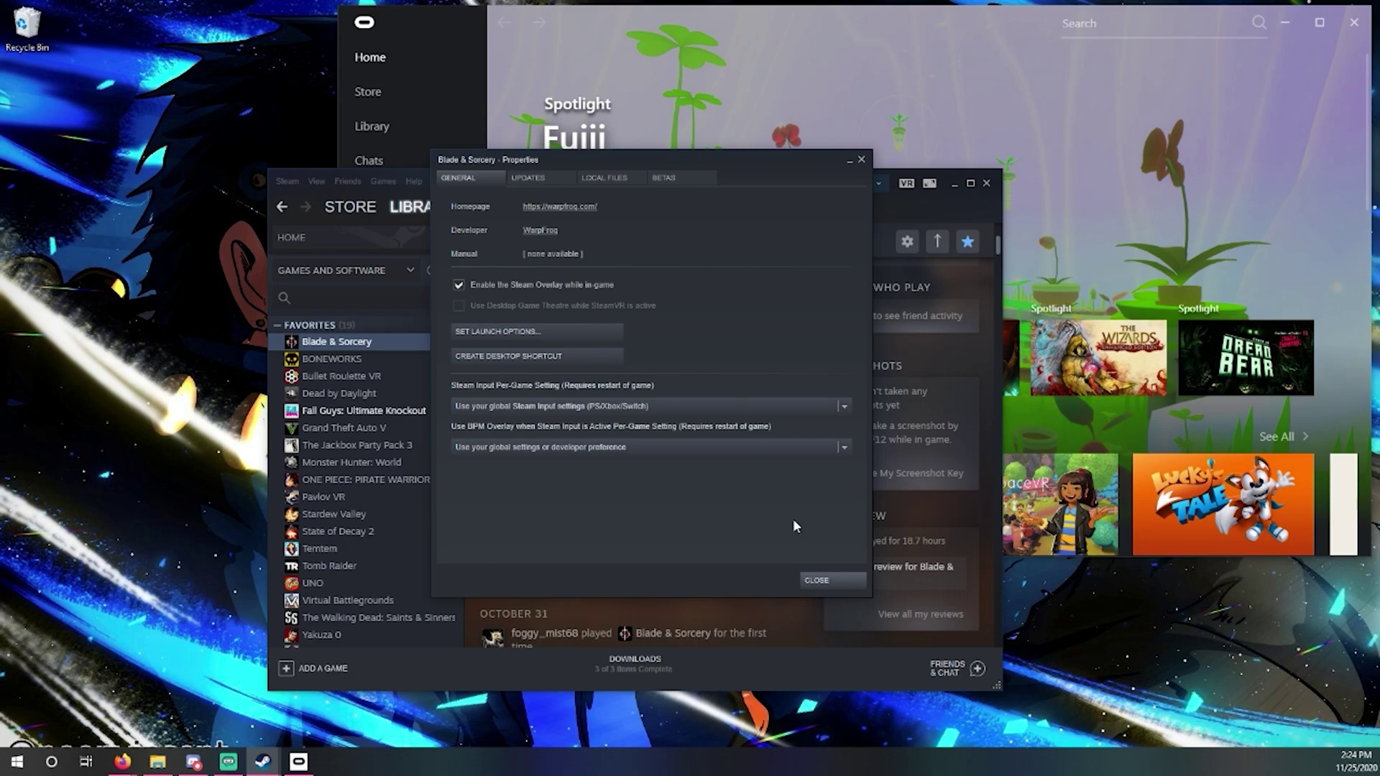
pyautogui.click(815, 580)
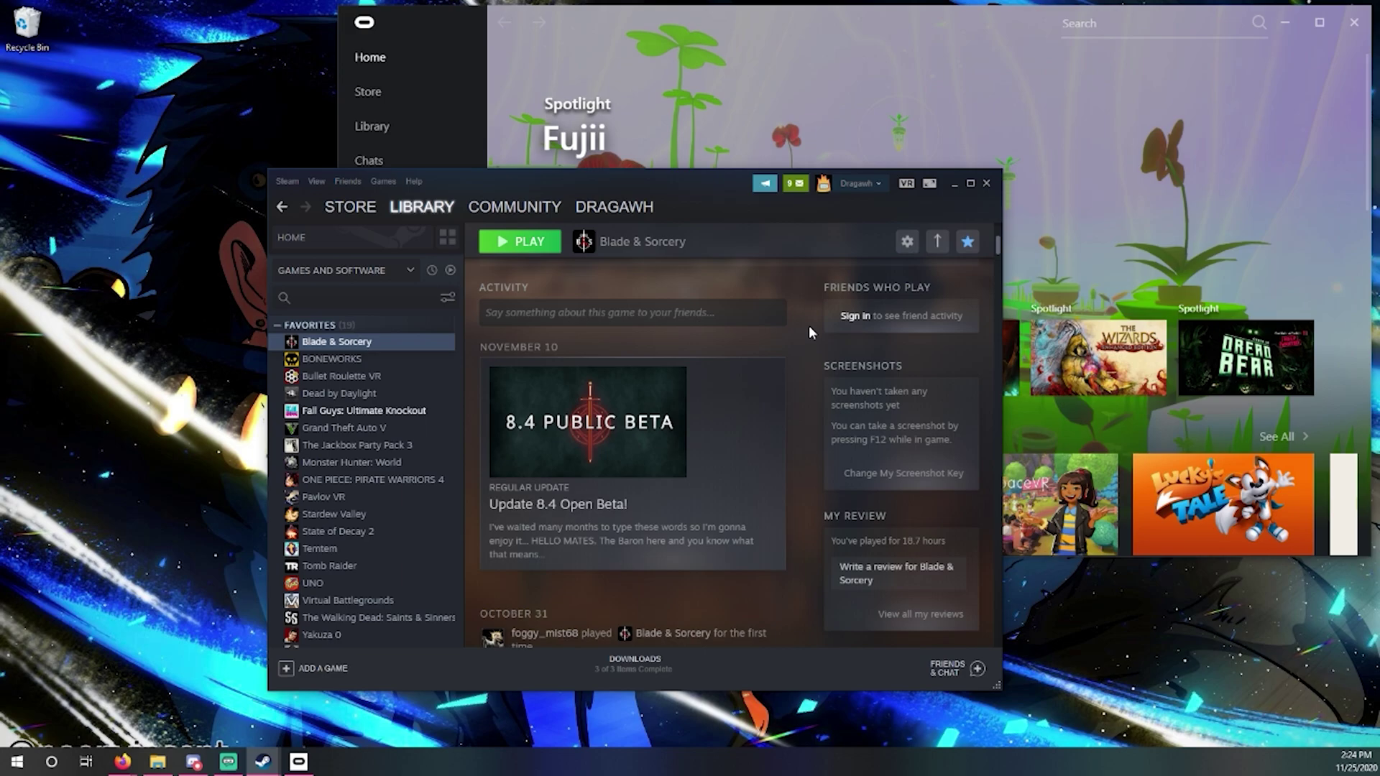
# Move the Steam window aside and bring the Oculus window to the front.
pyautogui.moveTo(679, 182); pyautogui.dragTo(484, 198)
pyautogui.click(745, 29)
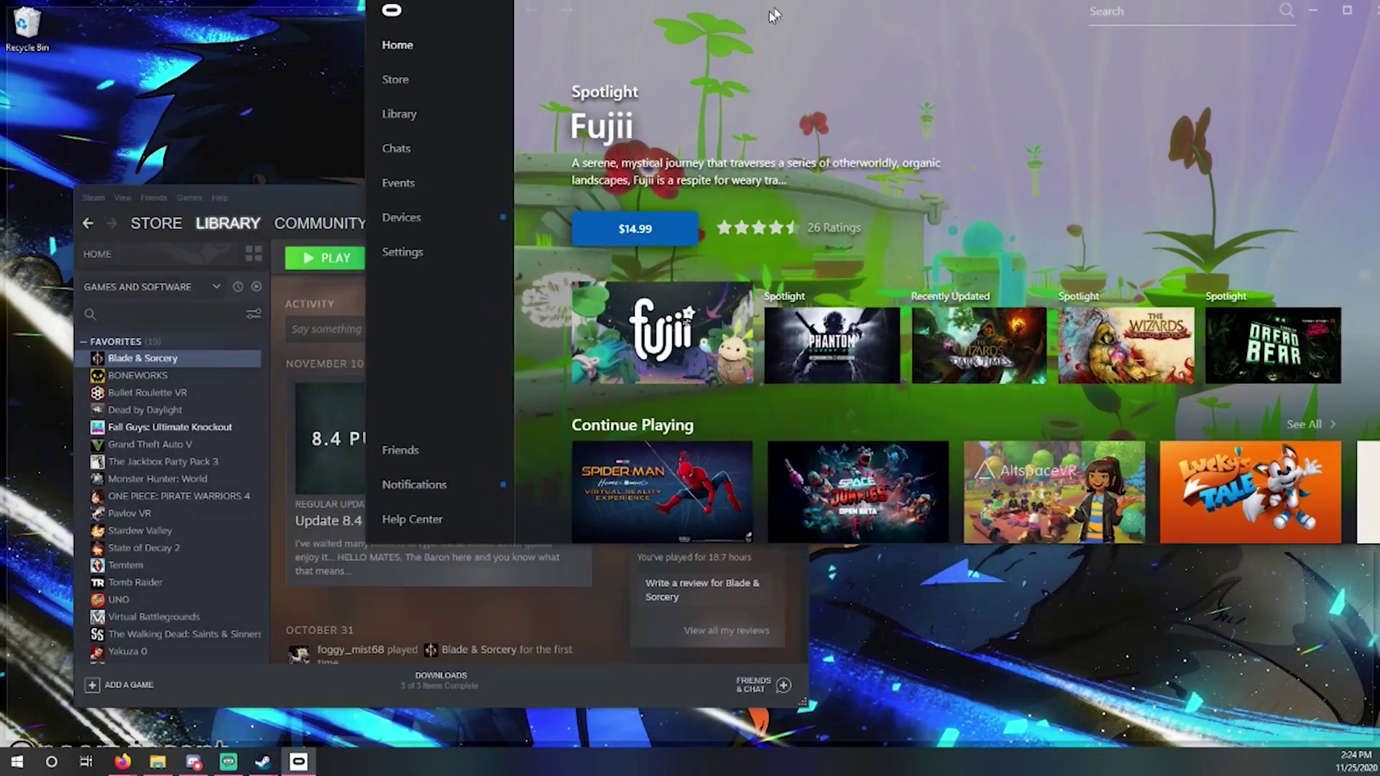
pyautogui.moveTo(336, 20); pyautogui.dragTo(346, 11)
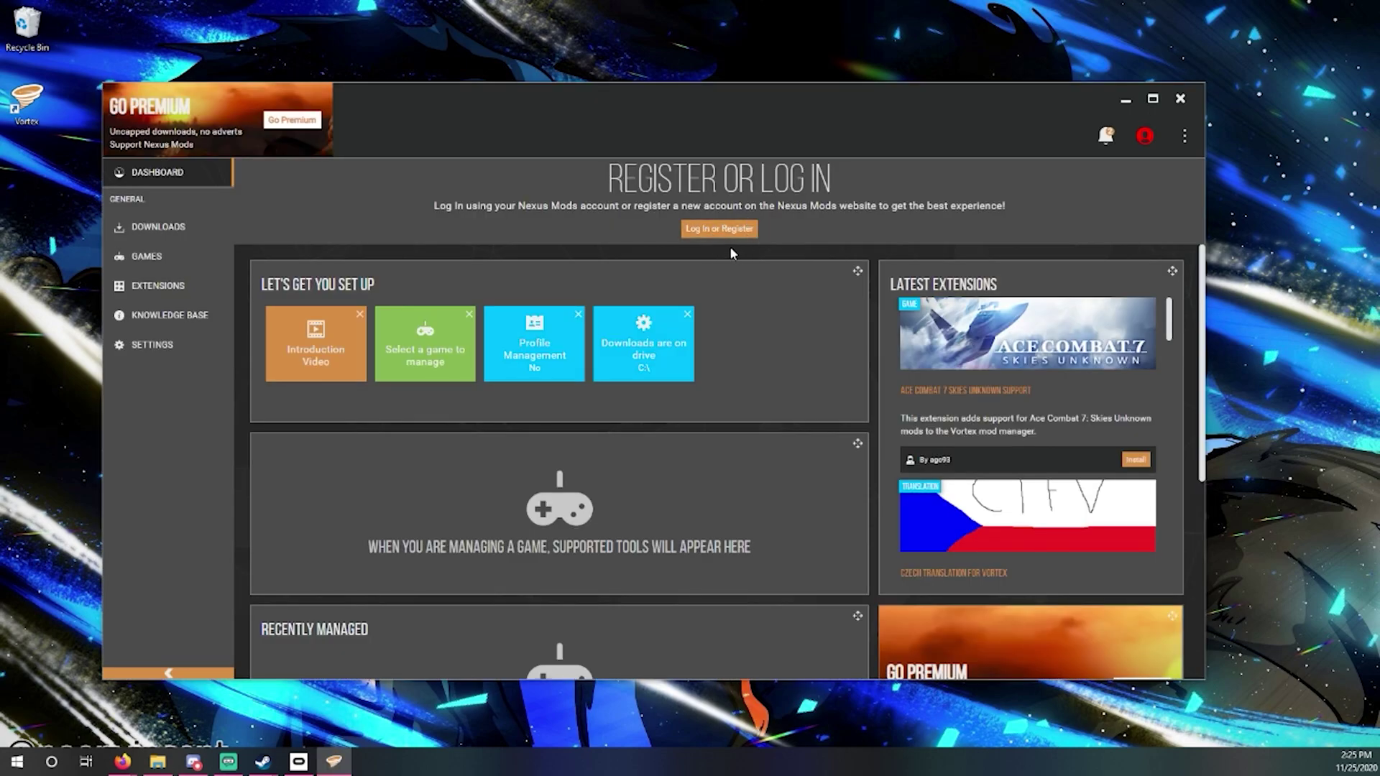
# Log in to Vortex by authorising it to access the Nexus Mods account.
pyautogui.click(749, 227)
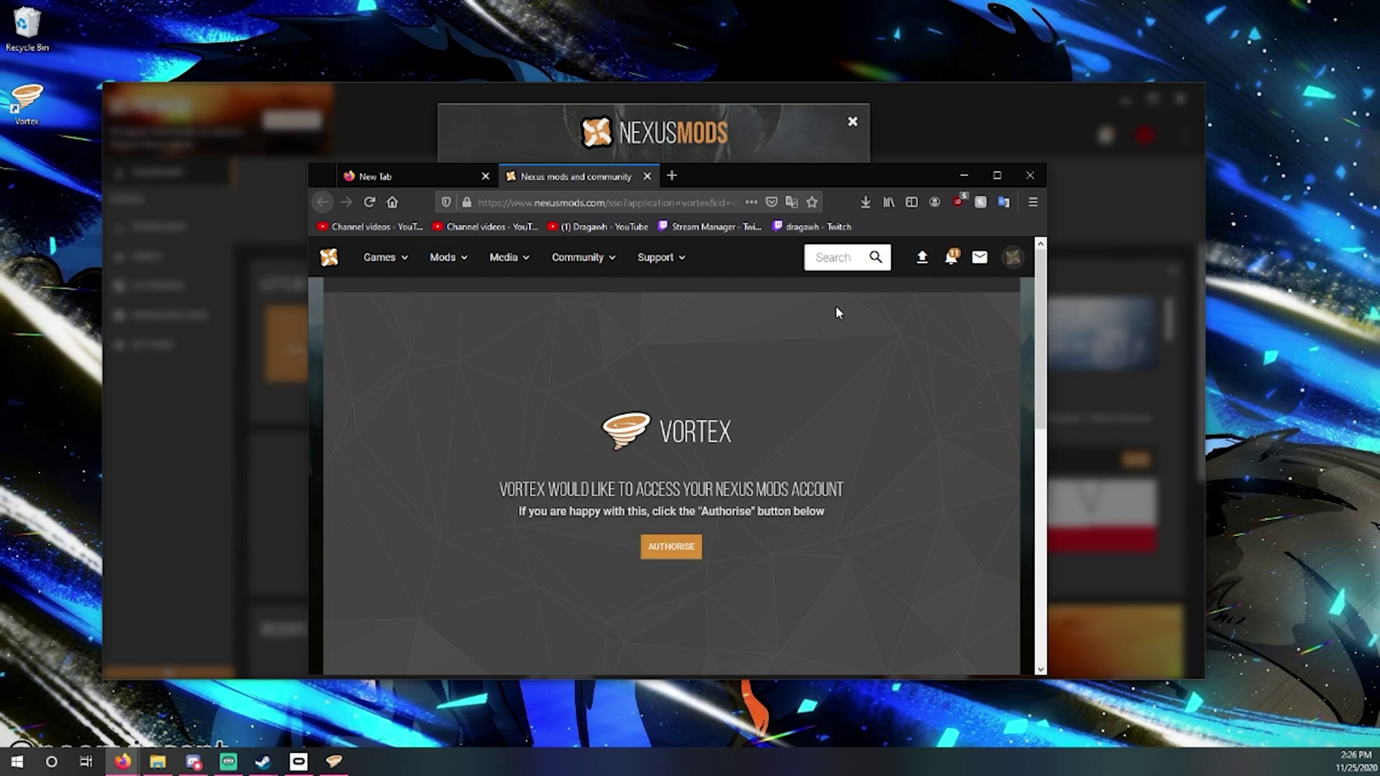
pyautogui.click(666, 548)
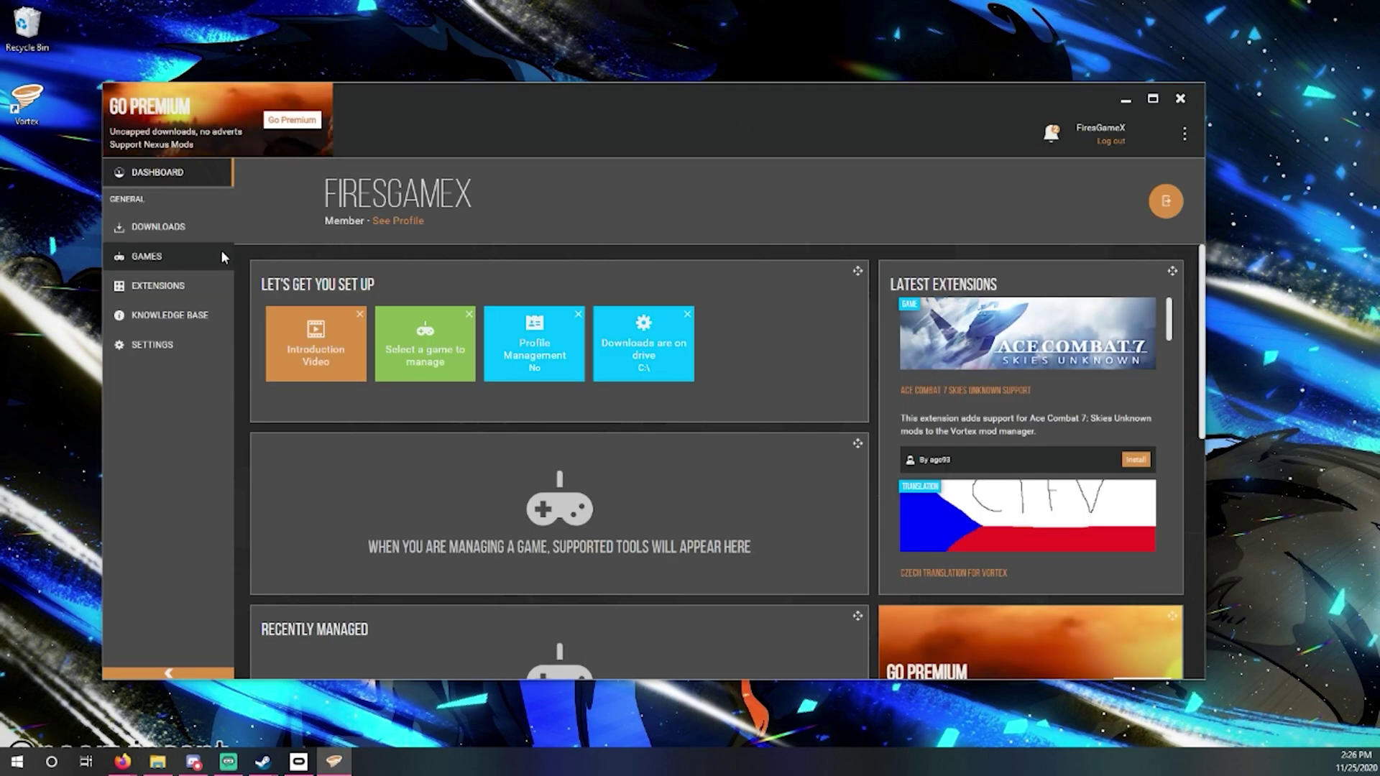
# Find Blade & Sorcery among the unmanaged games in Vortex and open the folder chooser for manually setting its location.
pyautogui.click(143, 259)
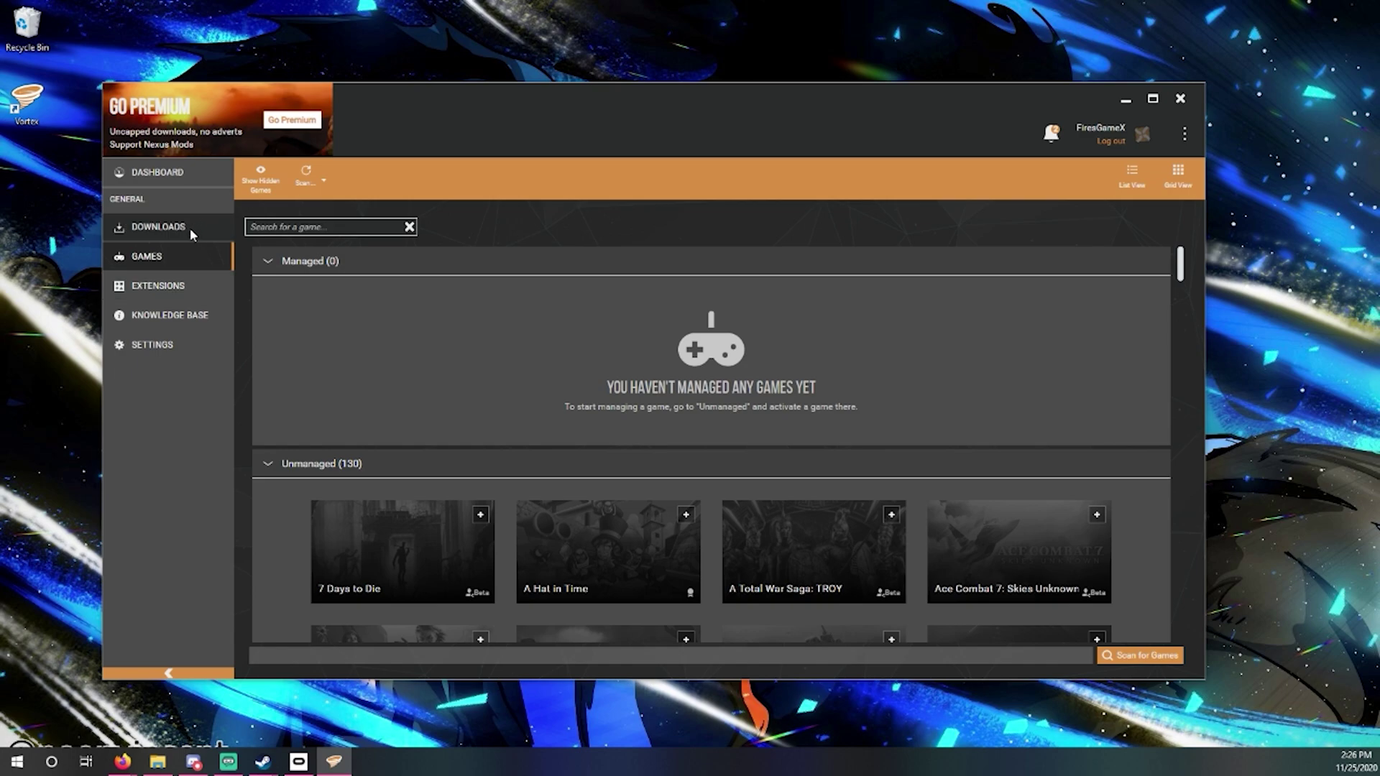
pyautogui.scroll(-3, 722, 502)
pyautogui.scroll(-2, 732, 485)
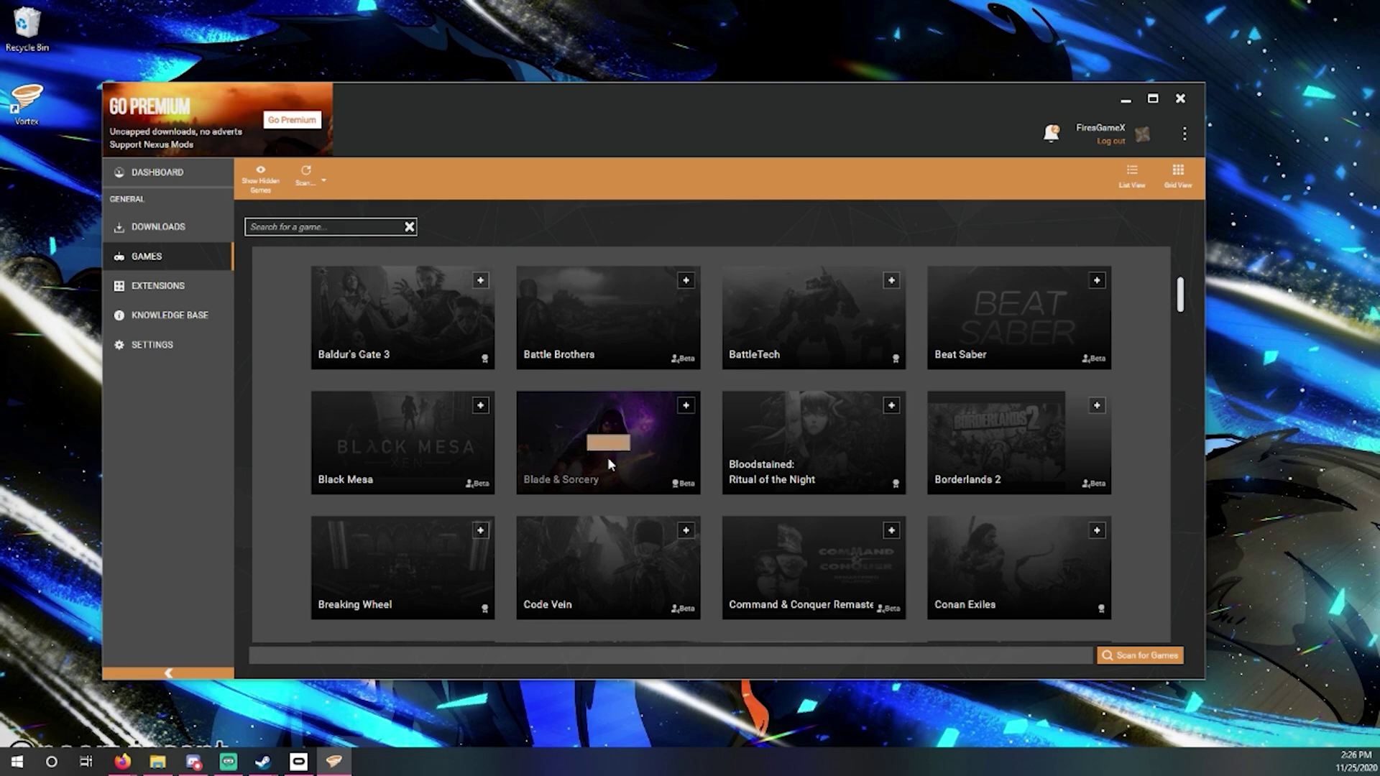
pyautogui.click(684, 408)
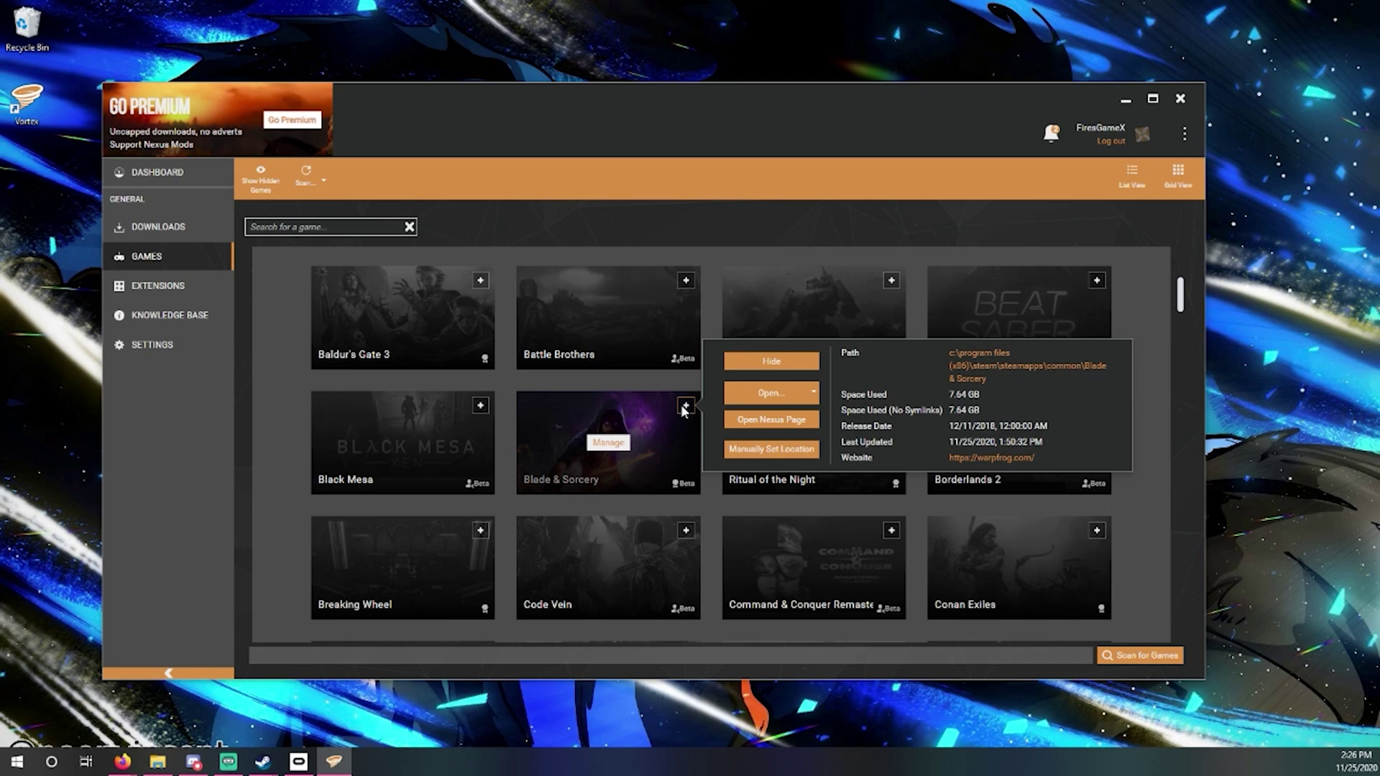
pyautogui.click(775, 450)
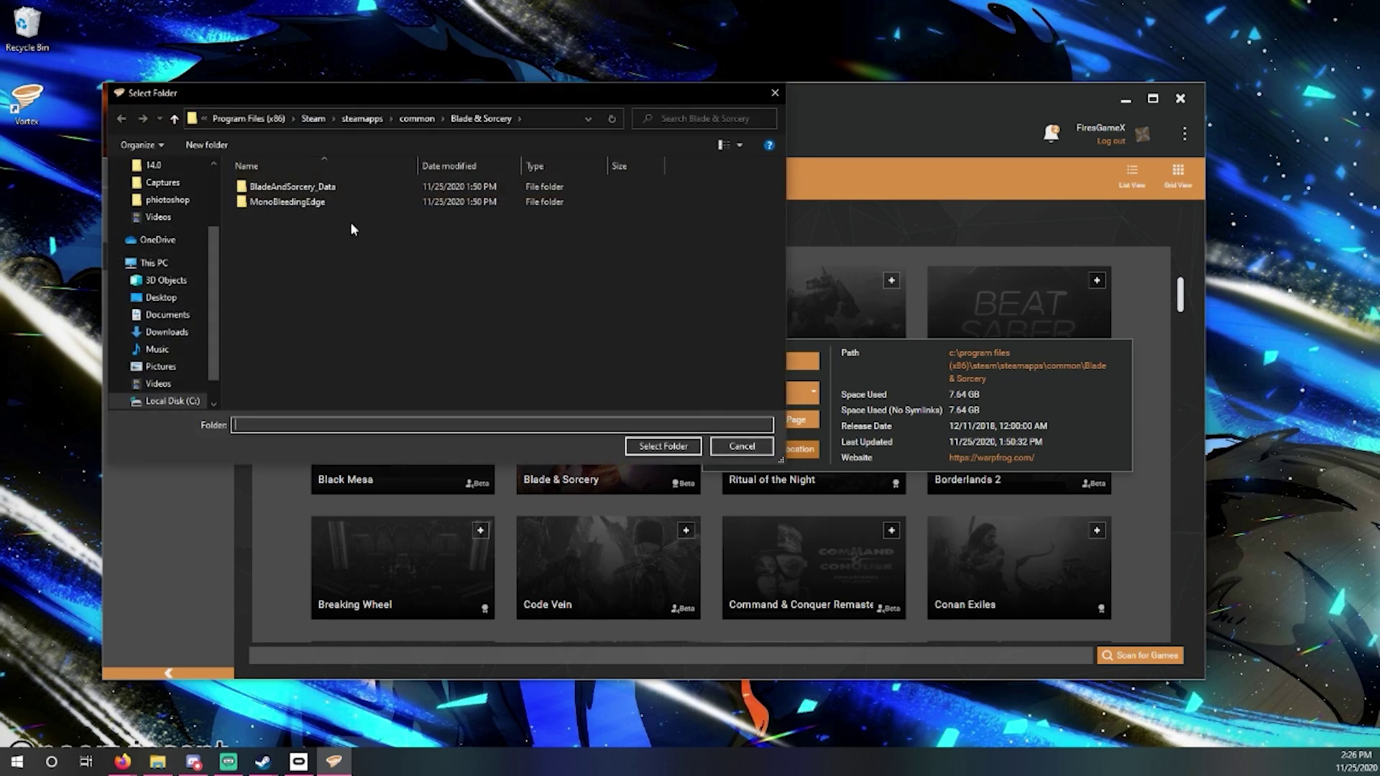
# Set the game's location to the folder C:\Program Files (x86)\Steam\steamapps\common\Blade & Sorcery.
pyautogui.click(154, 262)
pyautogui.doubleClick(295, 332)
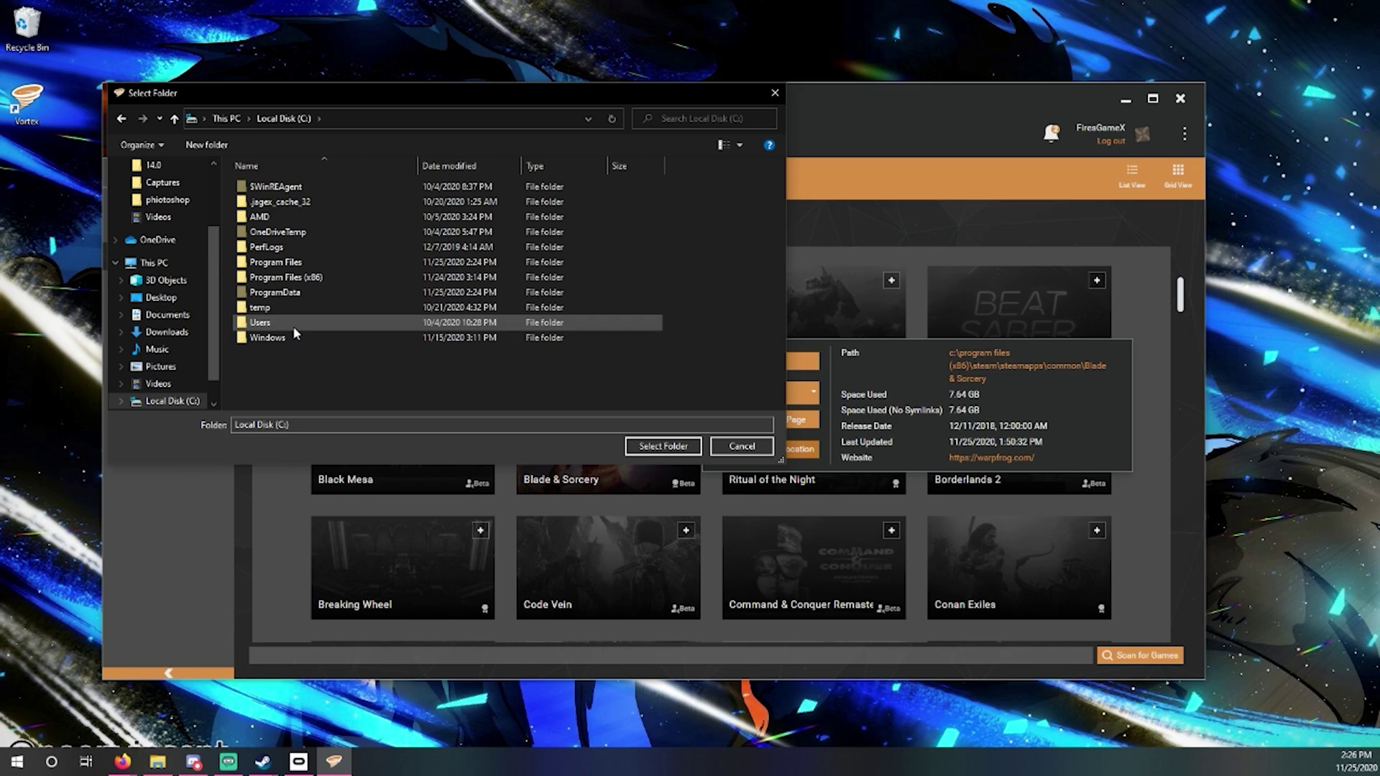
pyautogui.doubleClick(305, 283)
pyautogui.scroll(-5, 305, 284)
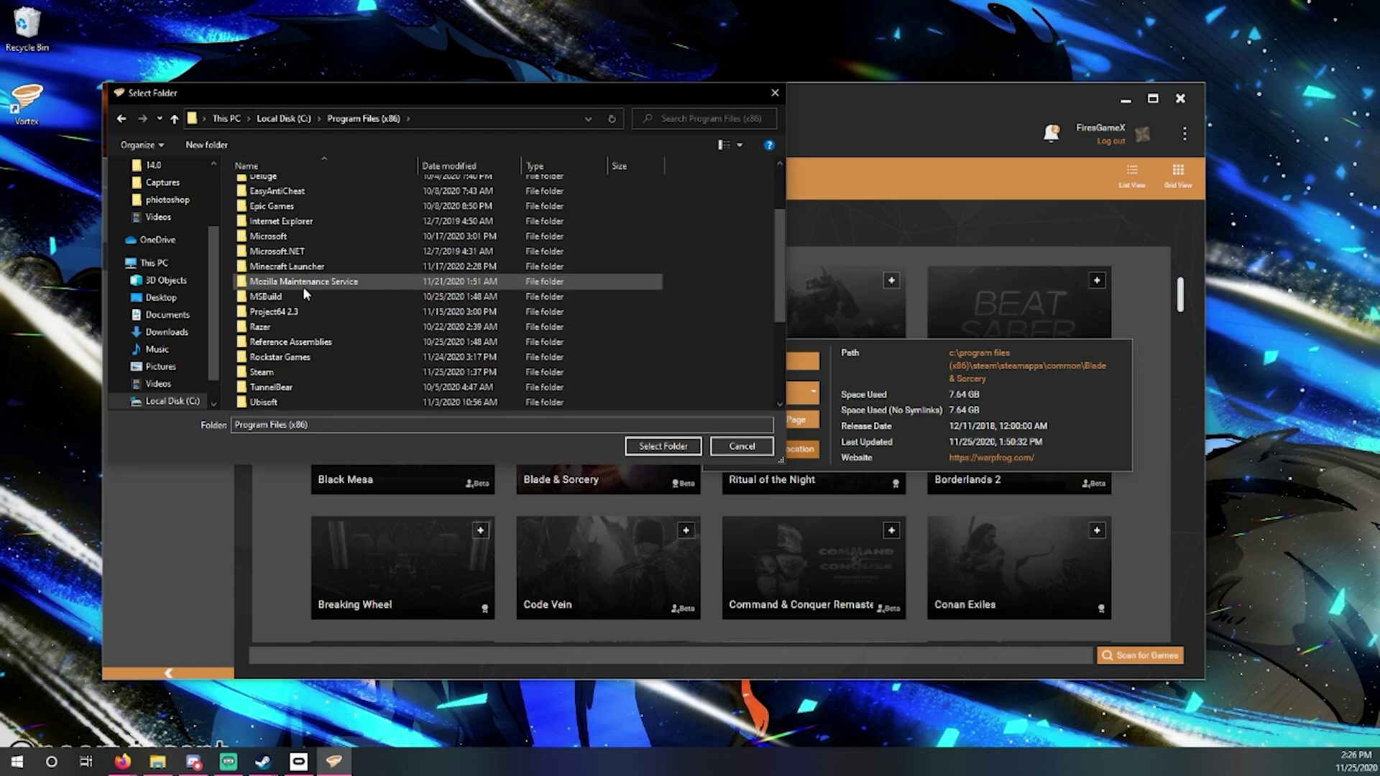
pyautogui.doubleClick(262, 326)
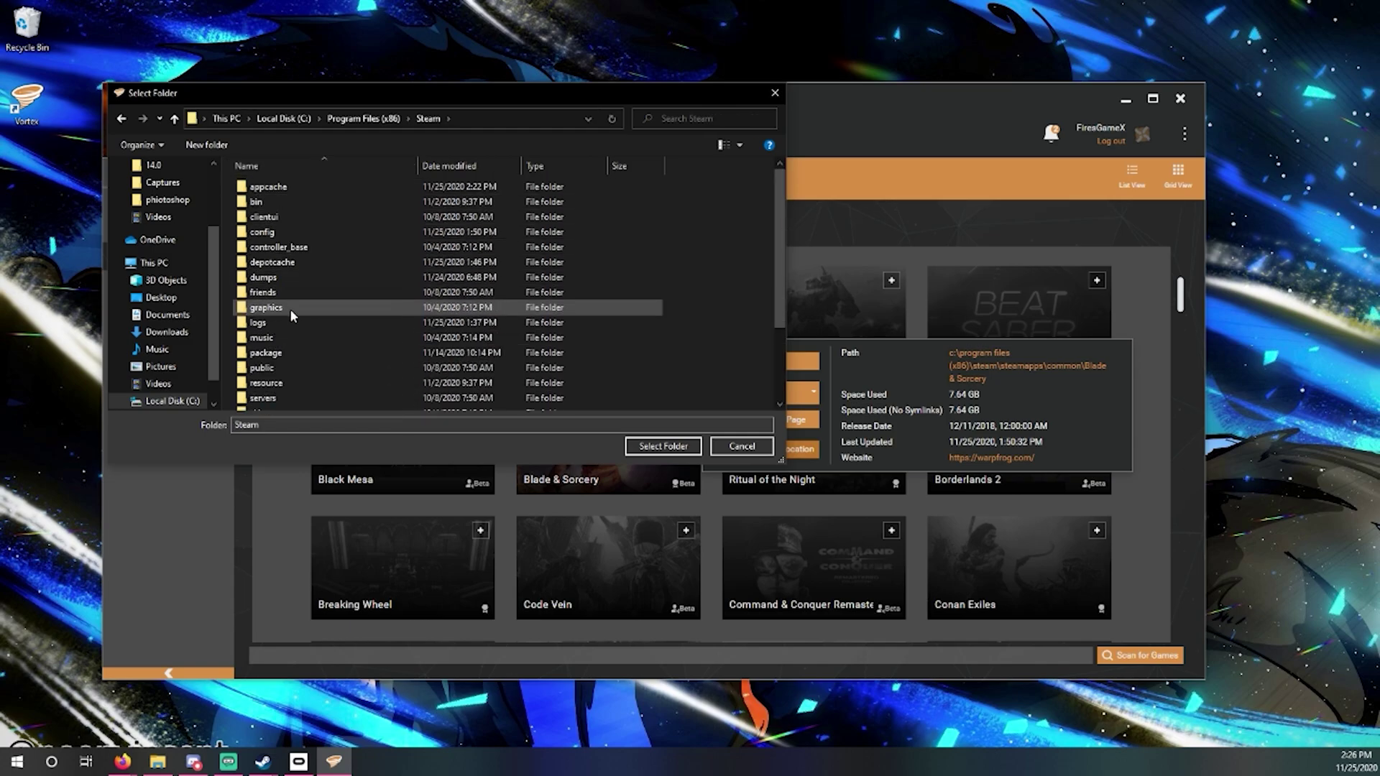
pyautogui.scroll(-1, 309, 324)
pyautogui.scroll(-1, 309, 323)
pyautogui.doubleClick(277, 348)
pyautogui.click(270, 190)
pyautogui.doubleClick(269, 190)
pyautogui.click(280, 202)
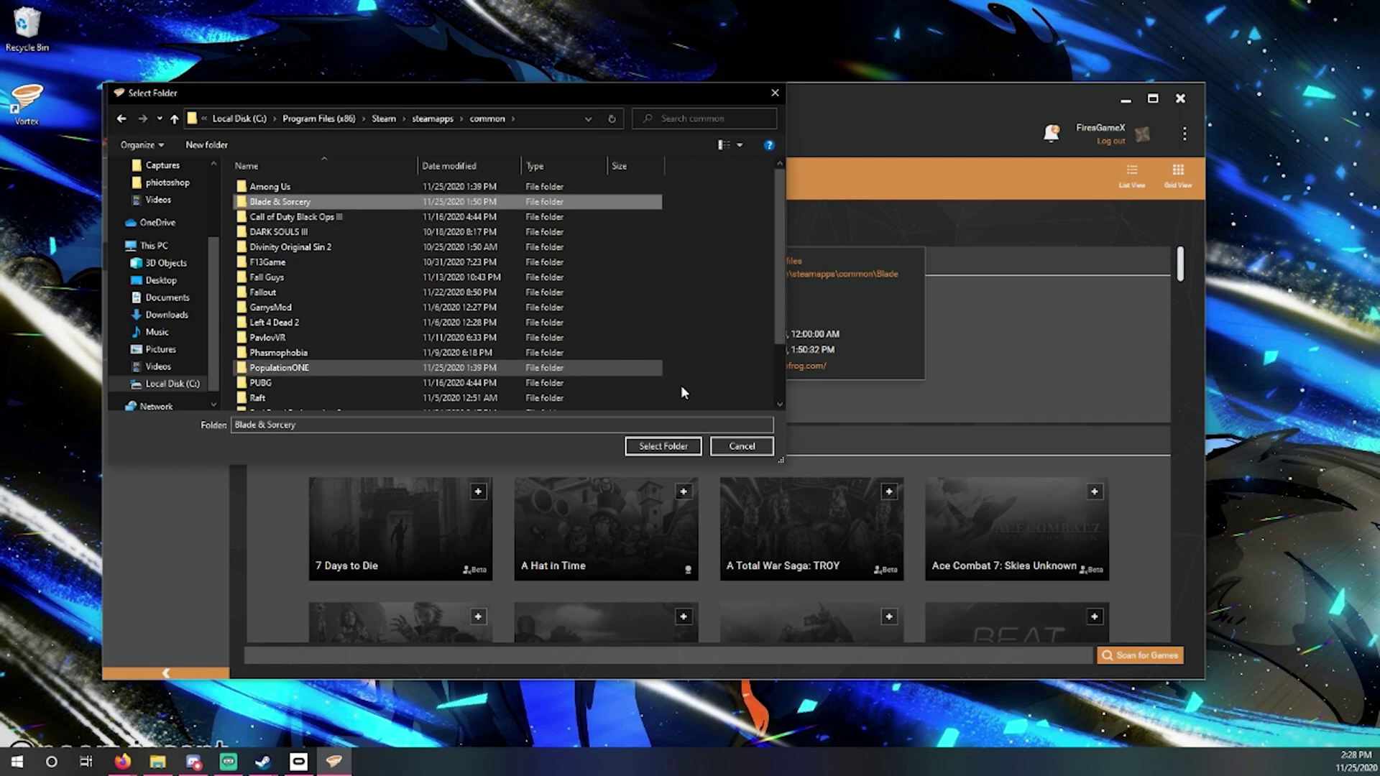
pyautogui.click(663, 446)
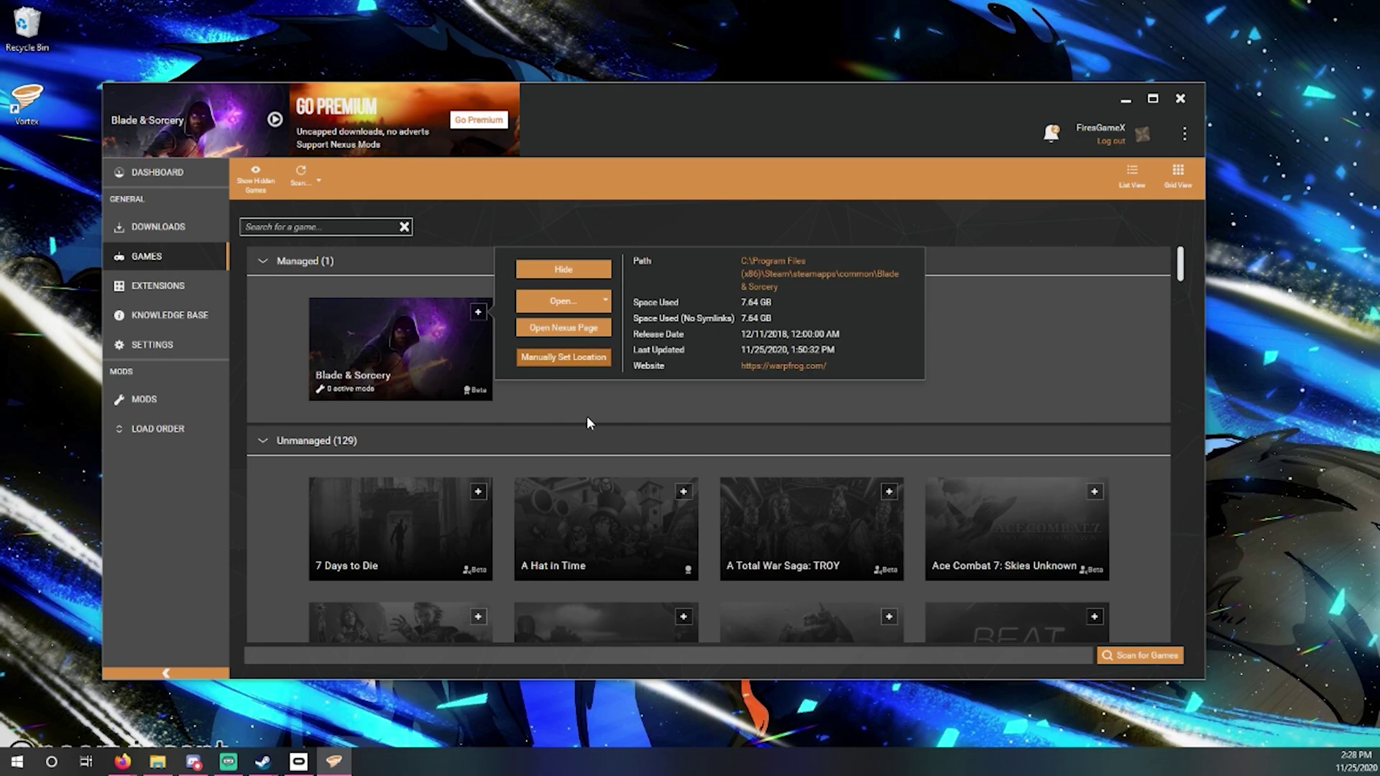
# Browse the game's manual location chooser to C:\Program Files\Oculus\Software\Software, and close it without selecting a folder.
pyautogui.click(565, 357)
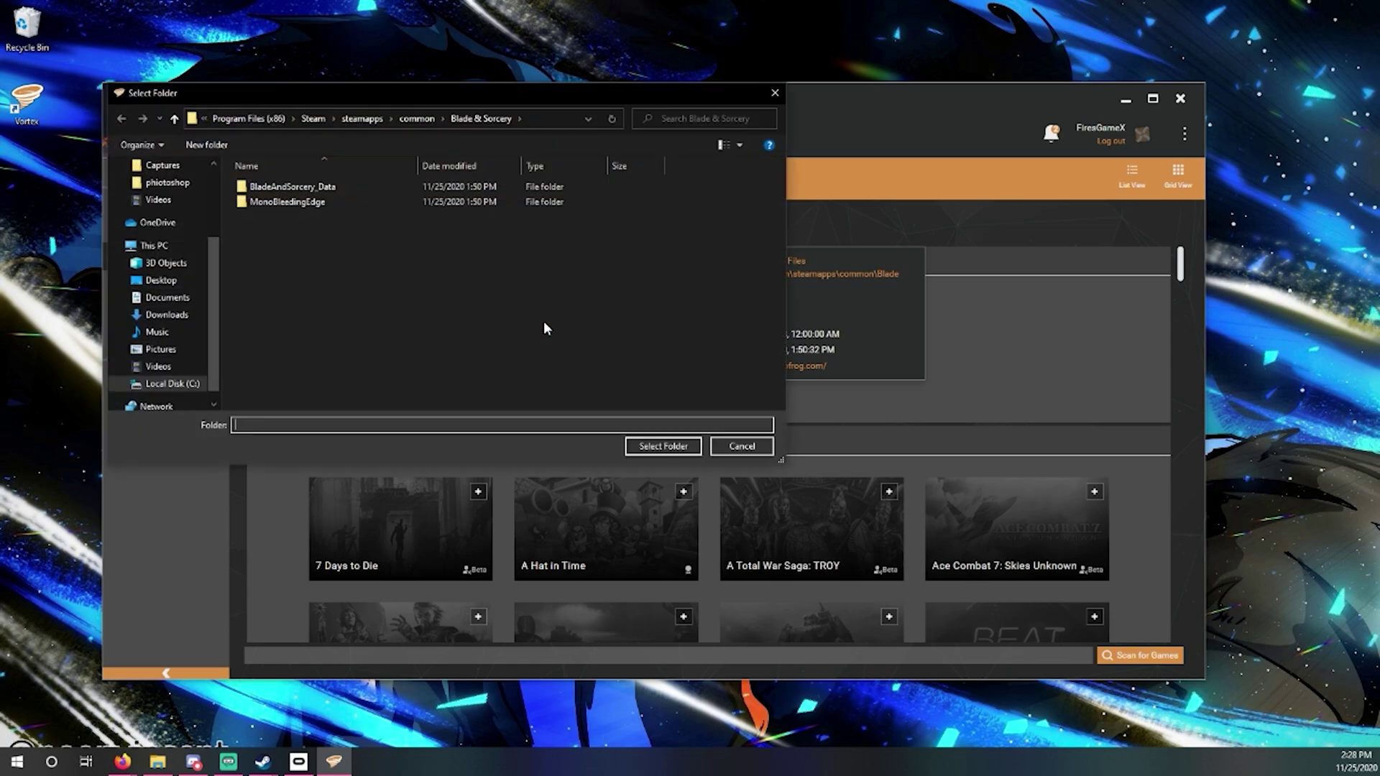
pyautogui.click(154, 245)
pyautogui.doubleClick(316, 344)
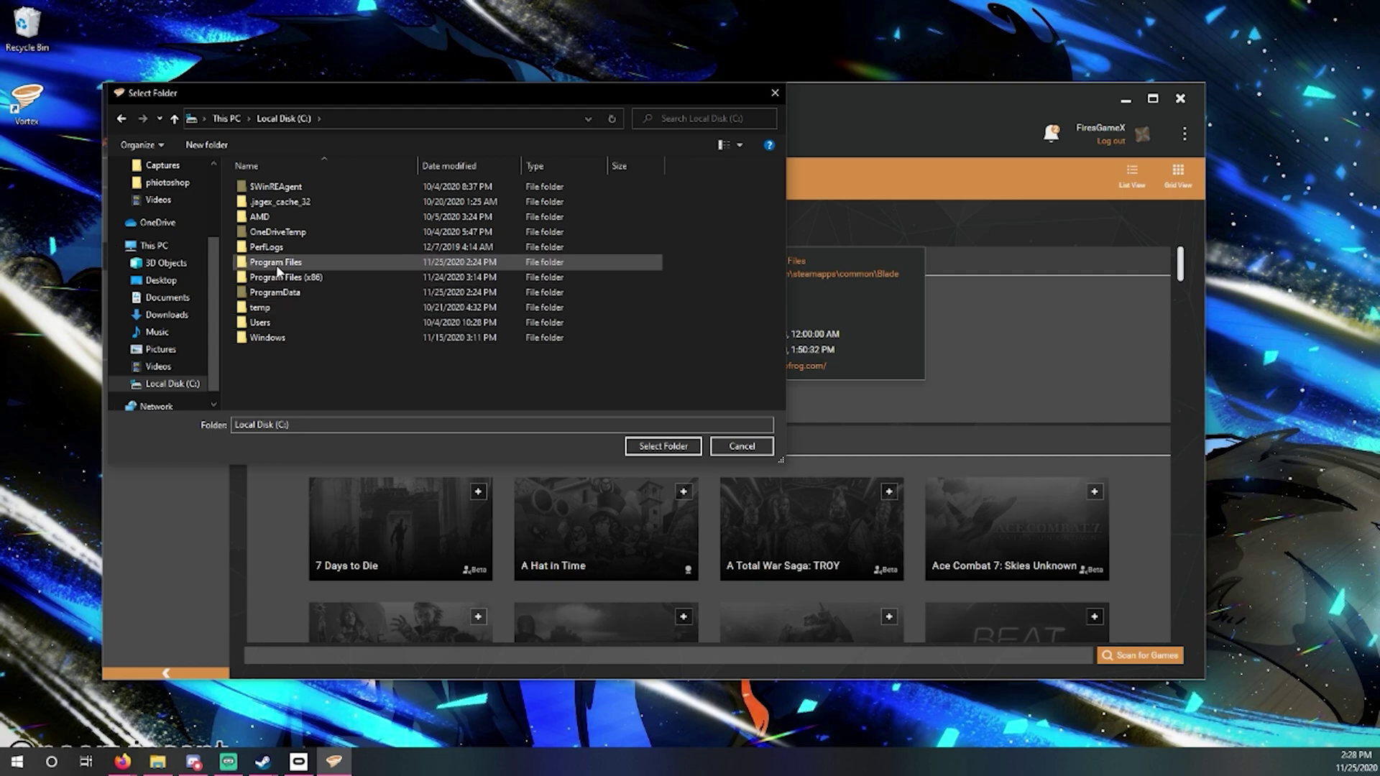
pyautogui.doubleClick(294, 263)
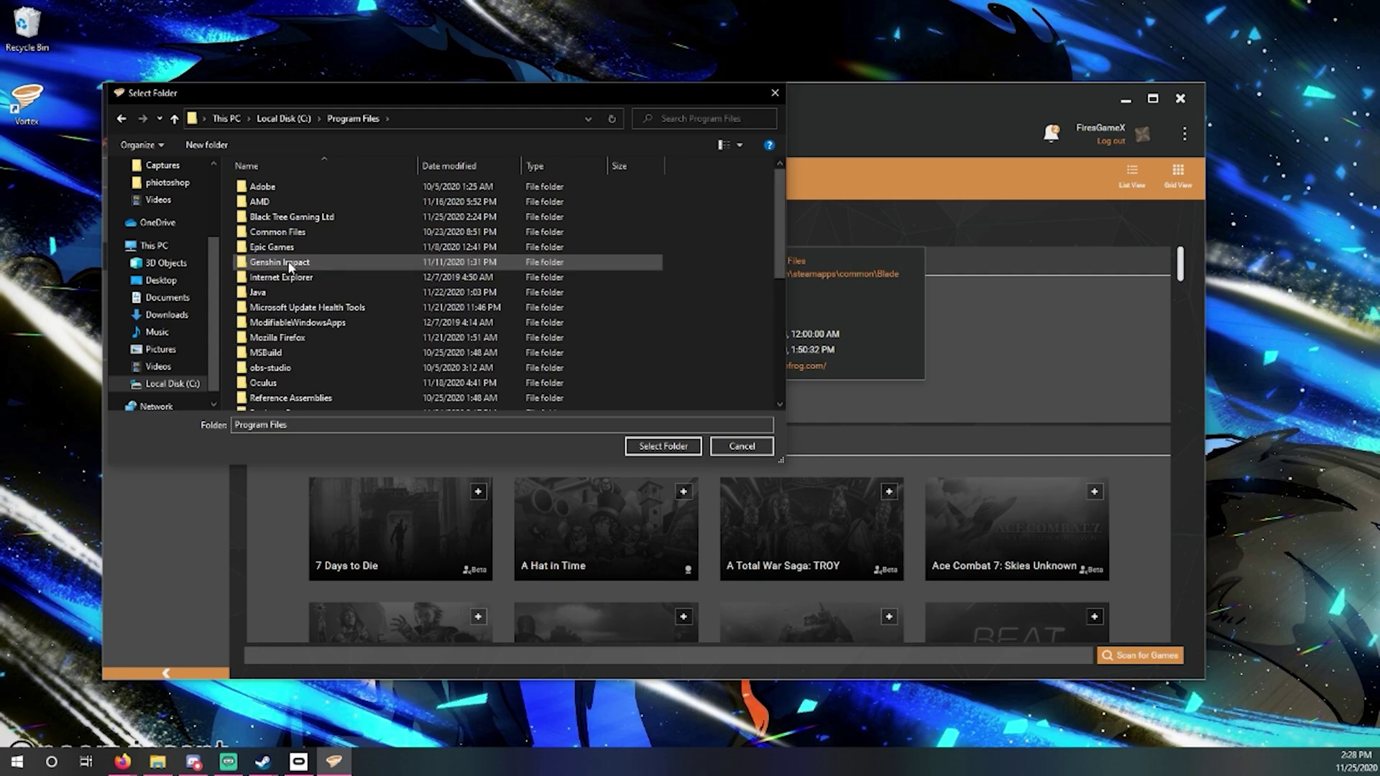
pyautogui.doubleClick(277, 383)
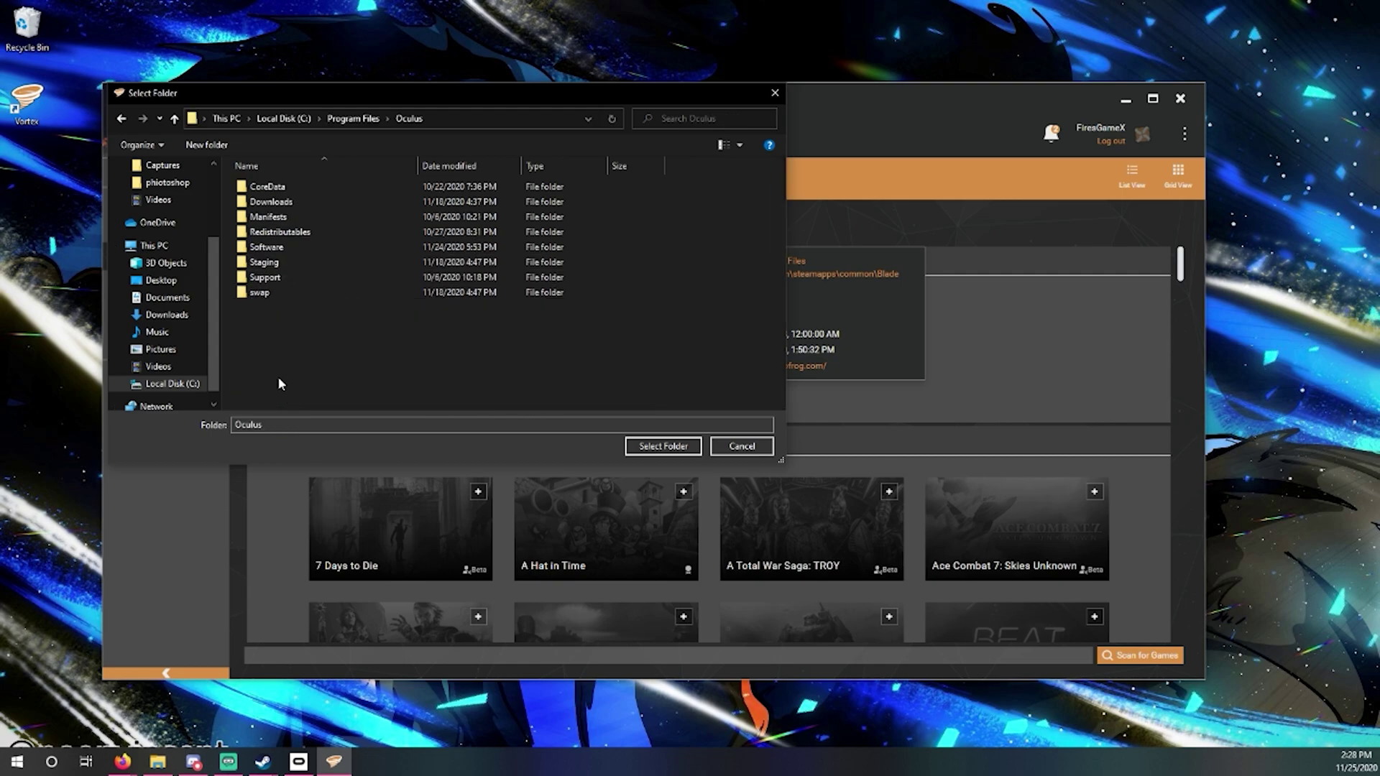
pyautogui.doubleClick(279, 248)
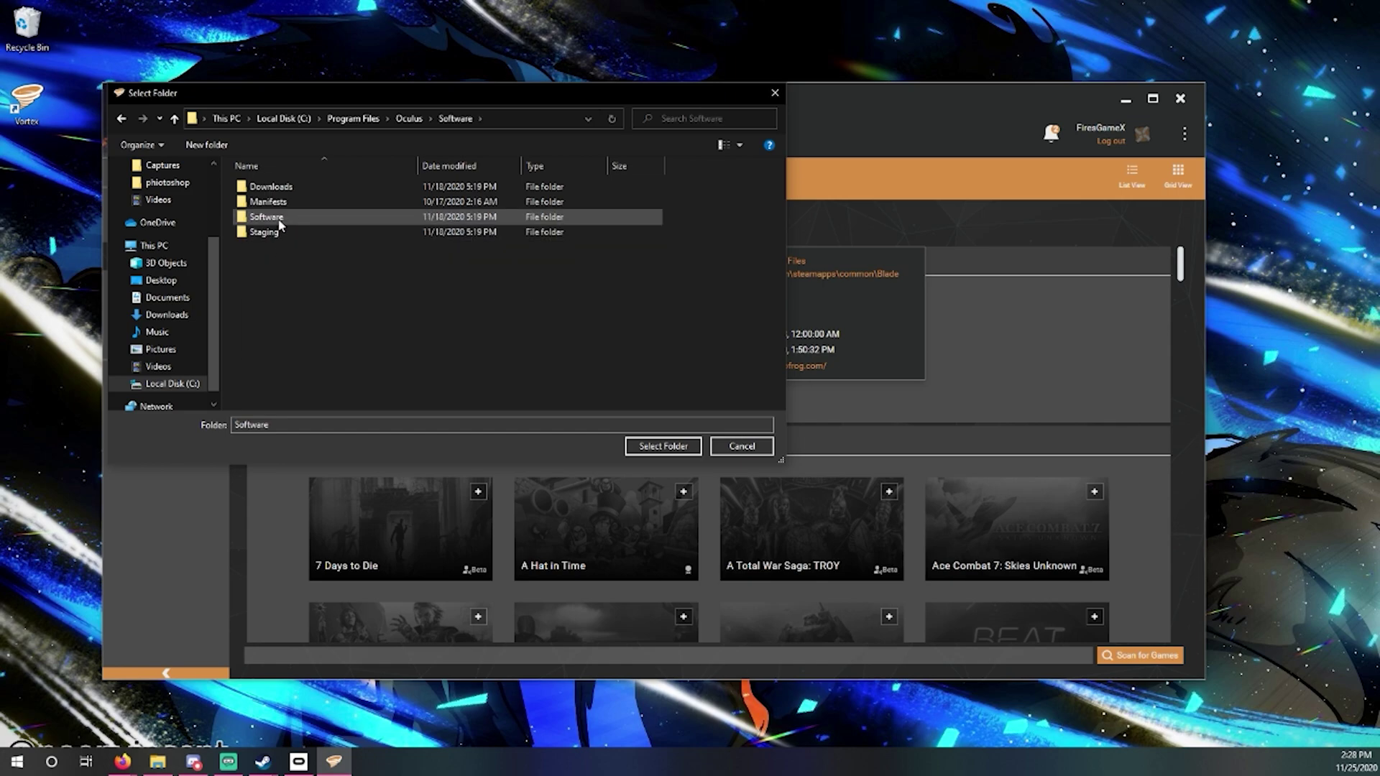
pyautogui.doubleClick(279, 218)
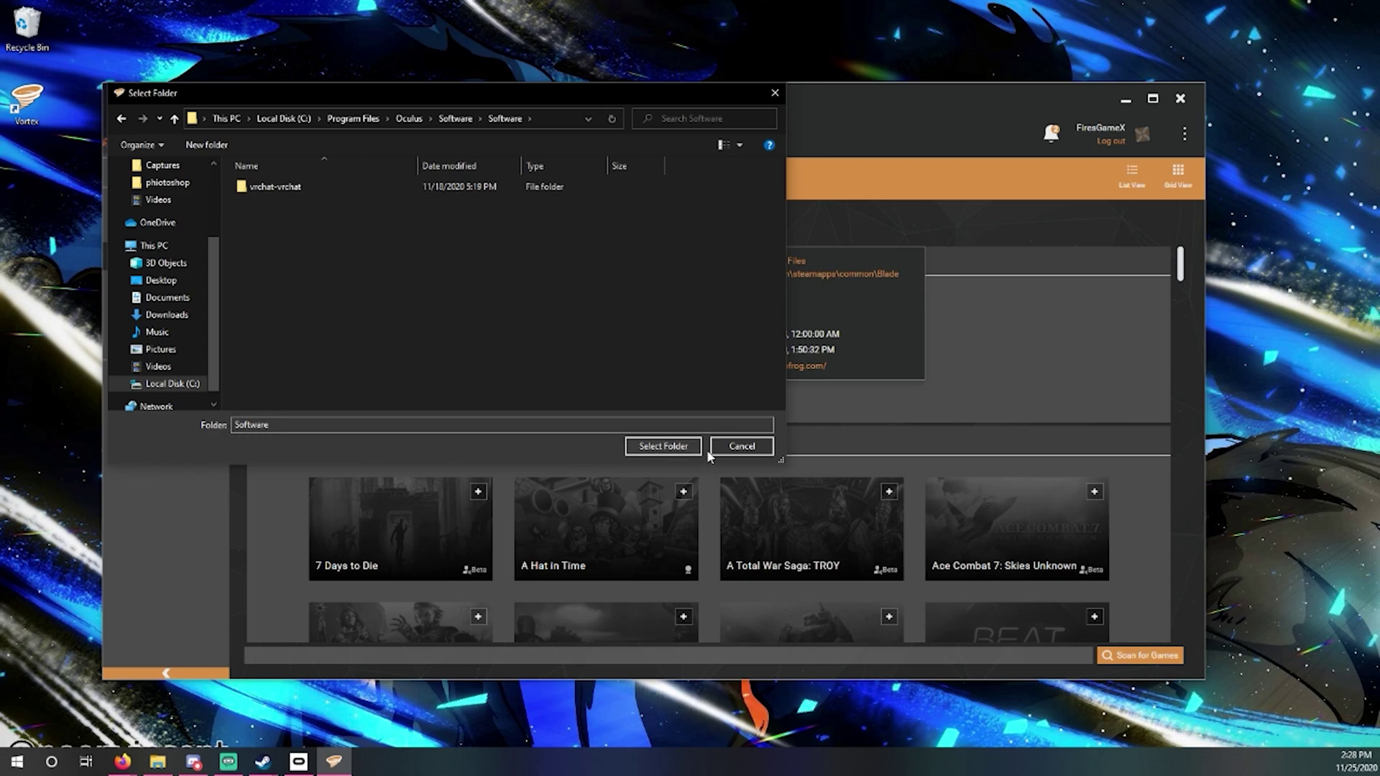
pyautogui.click(742, 447)
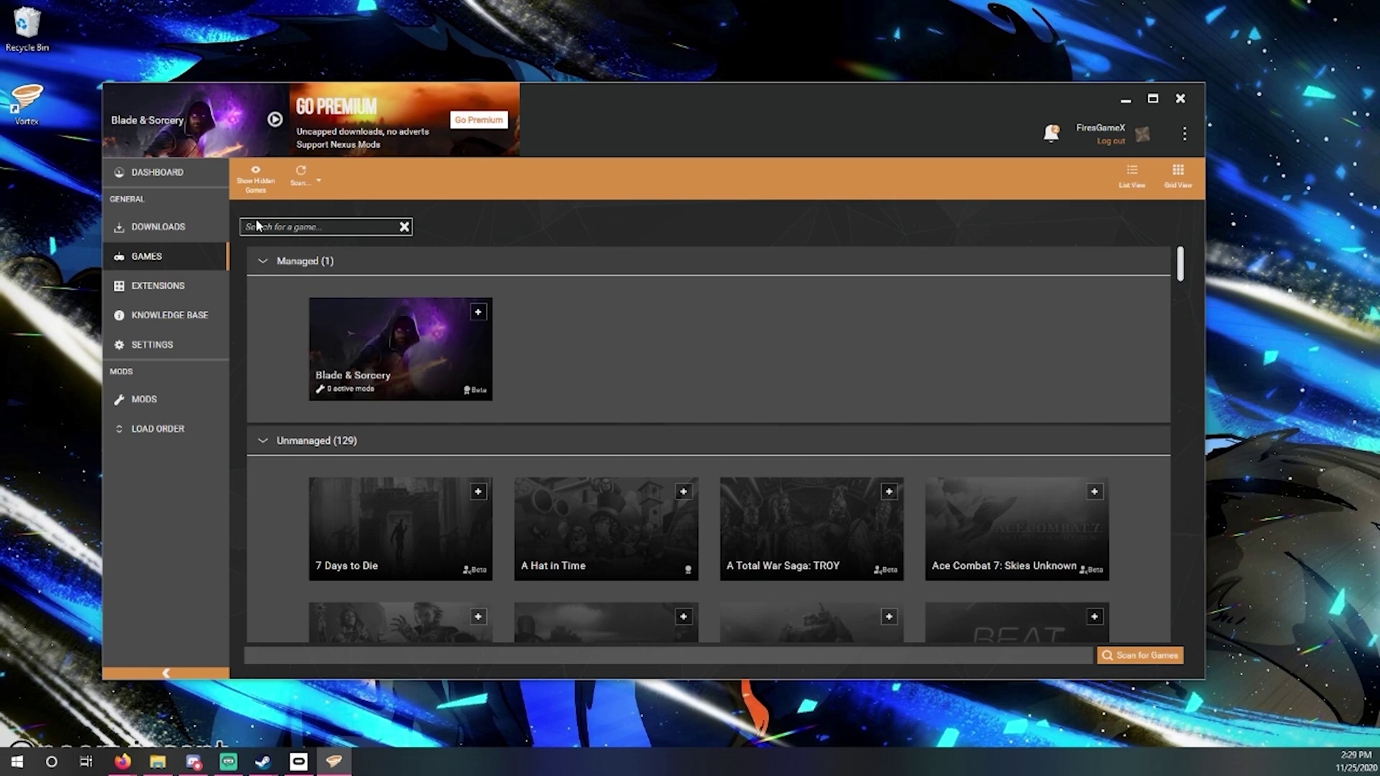
# Switch to the Nexus Mods site in Firefox and open the Blade & Sorcery game page.
pyautogui.moveTo(122, 760)
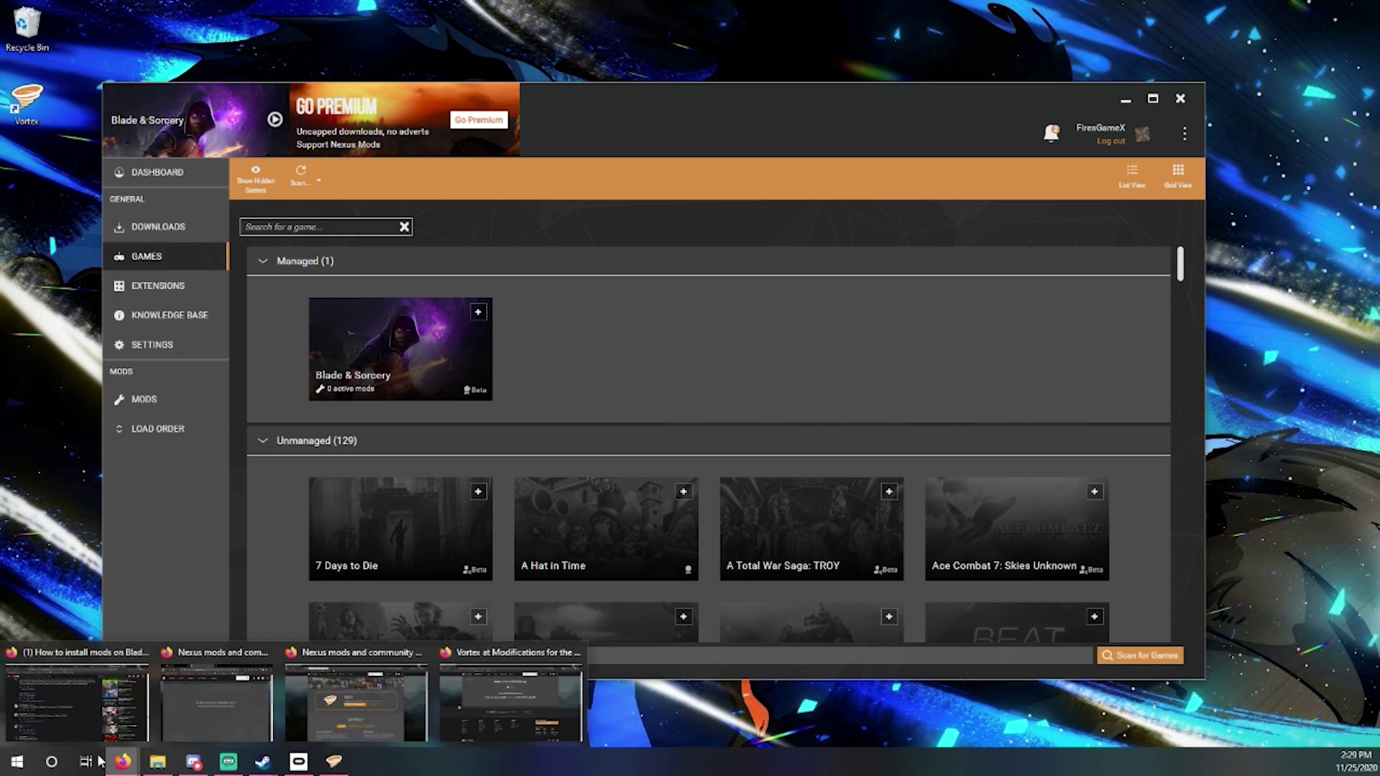
pyautogui.click(75, 694)
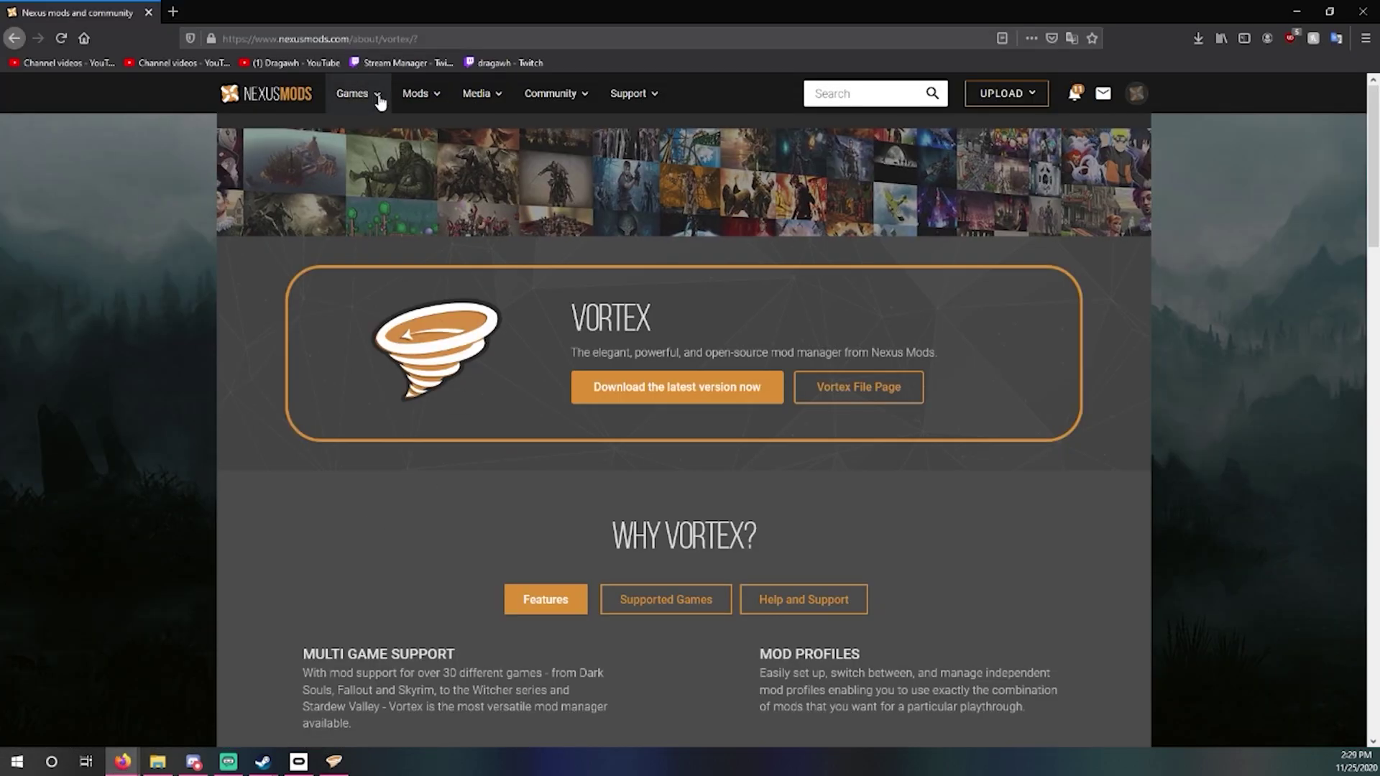
pyautogui.click(349, 94)
pyautogui.click(241, 212)
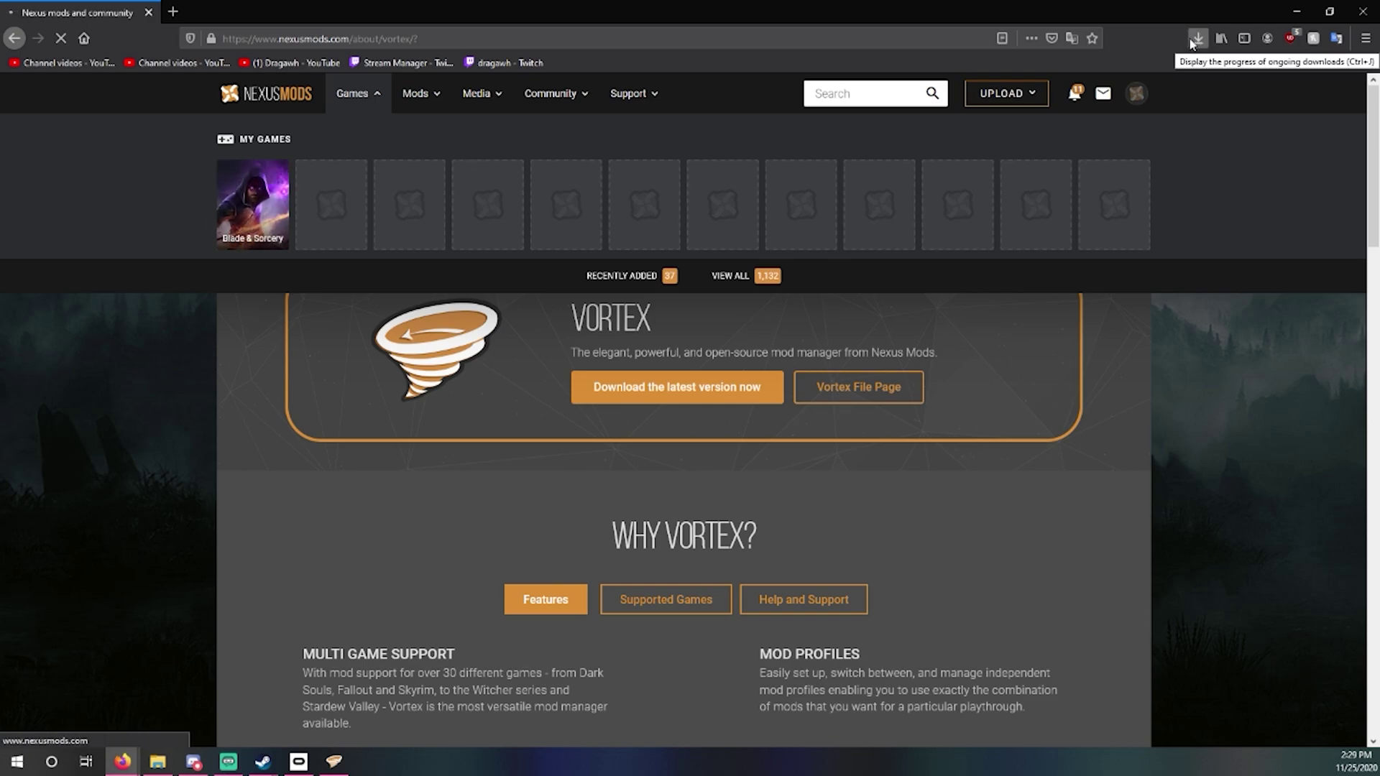
# Show the all-time most popular Blade & Sorcery mods and open the page of The Outer Rim.
pyautogui.scroll(-8, 833, 241)
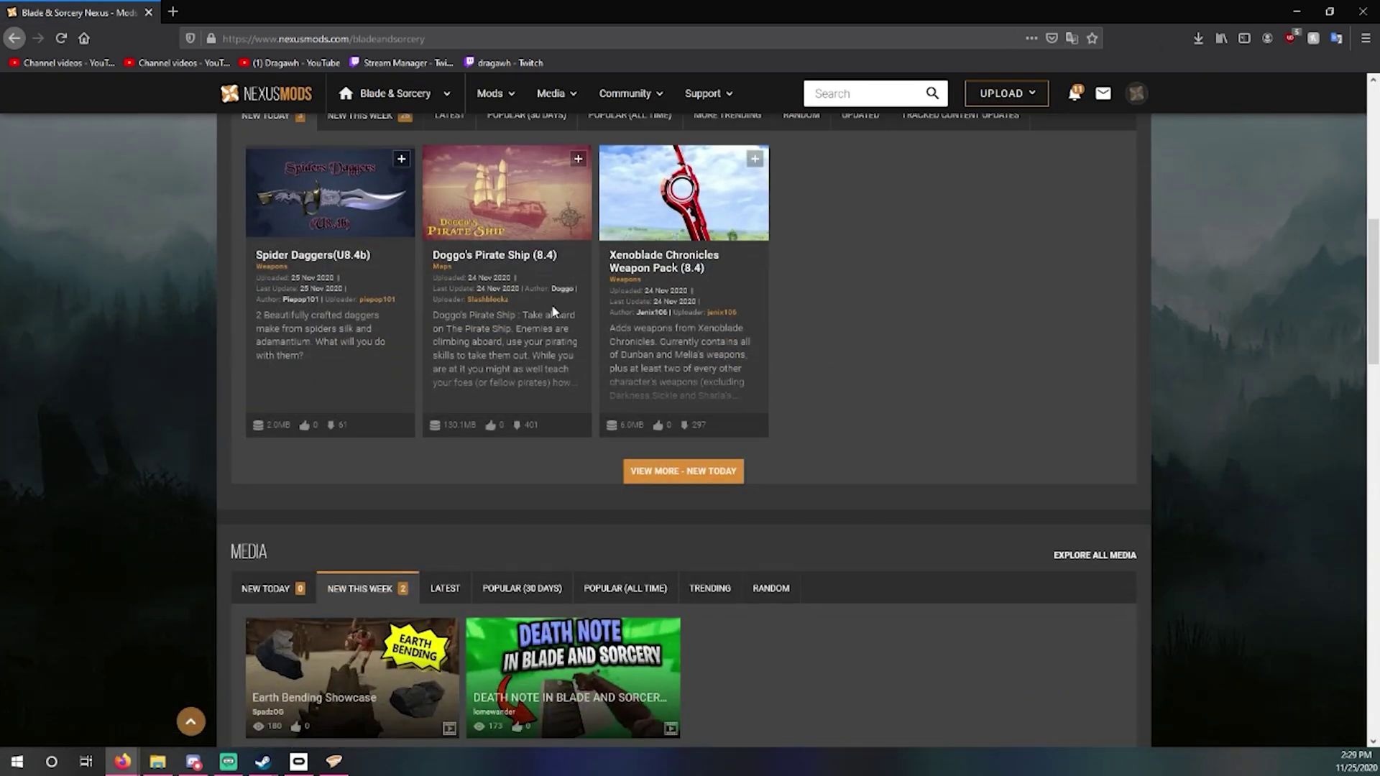
pyautogui.scroll(7, 554, 300)
pyautogui.scroll(-2, 560, 360)
pyautogui.scroll(-1, 599, 467)
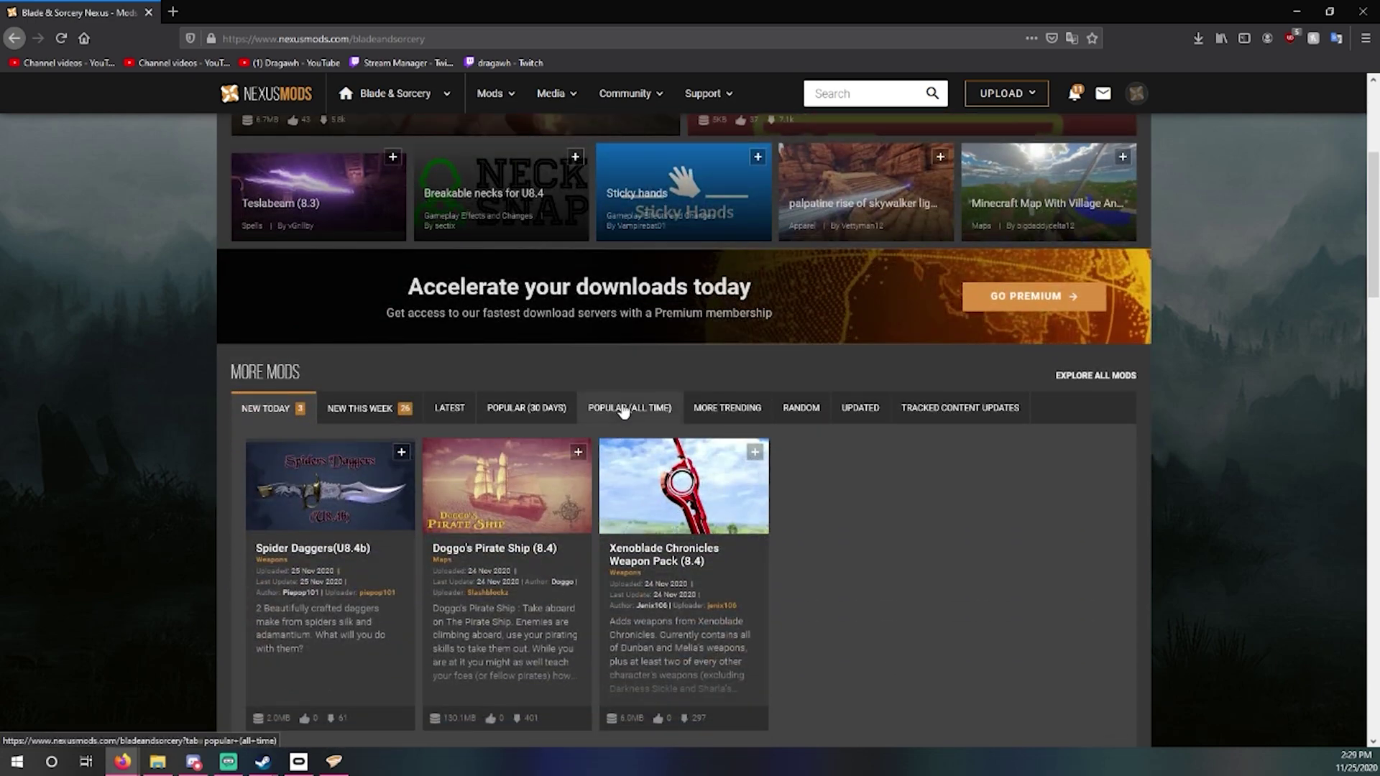
pyautogui.click(624, 410)
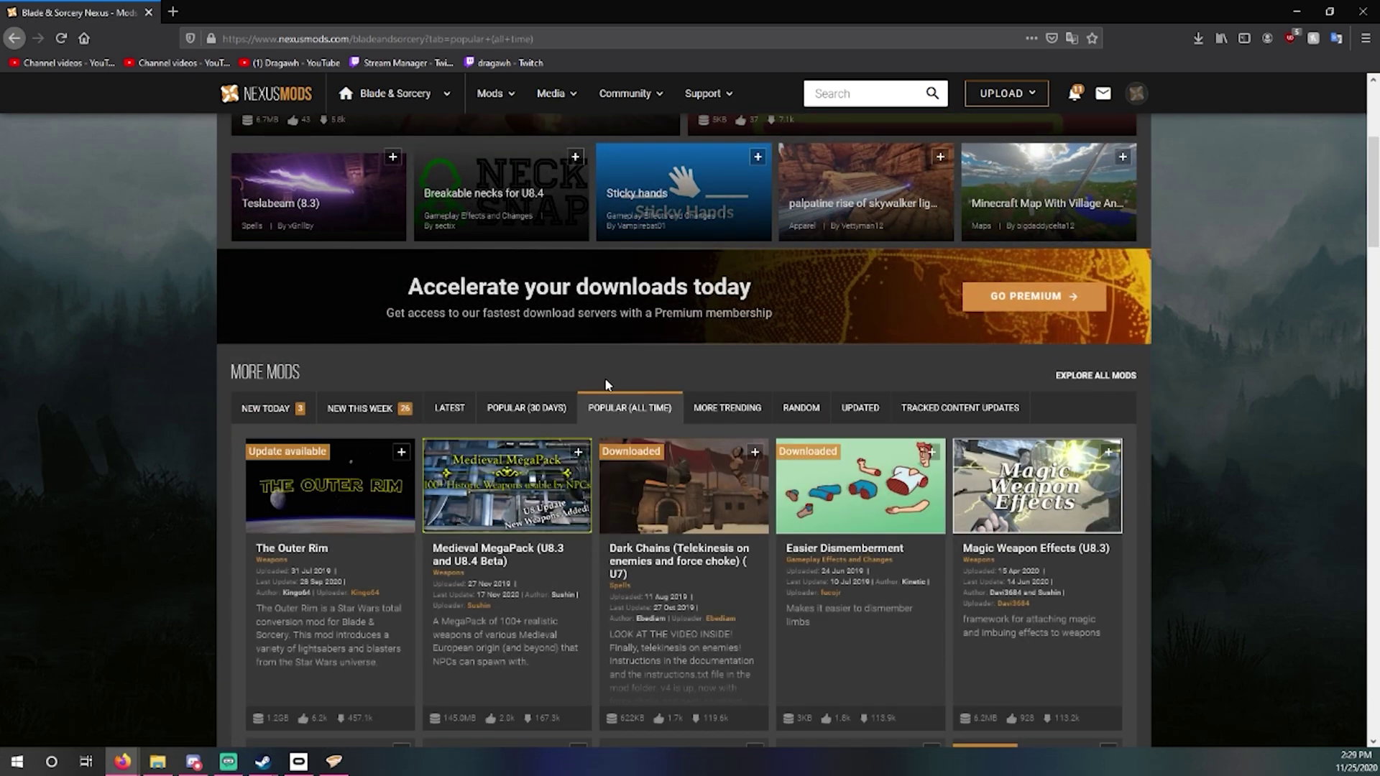
pyautogui.scroll(-2, 432, 403)
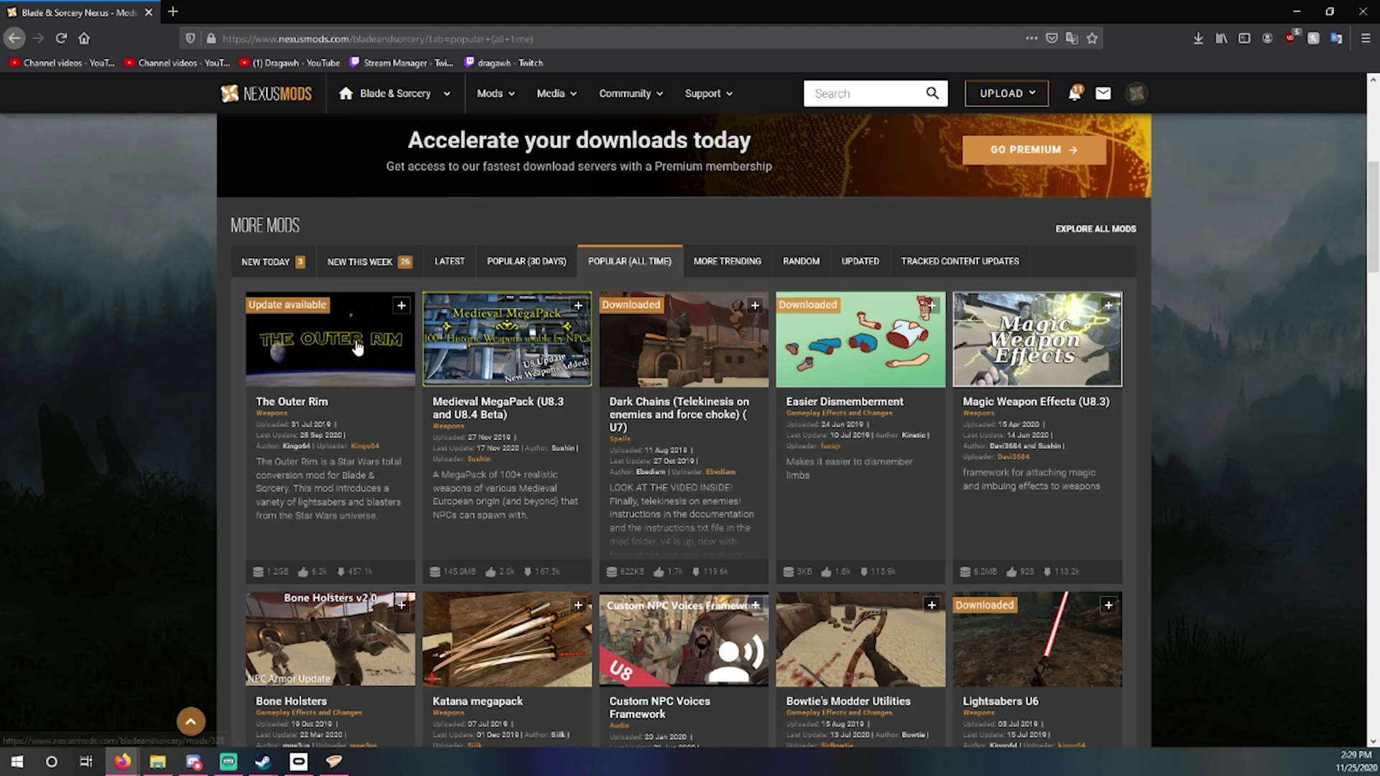
pyautogui.click(349, 338)
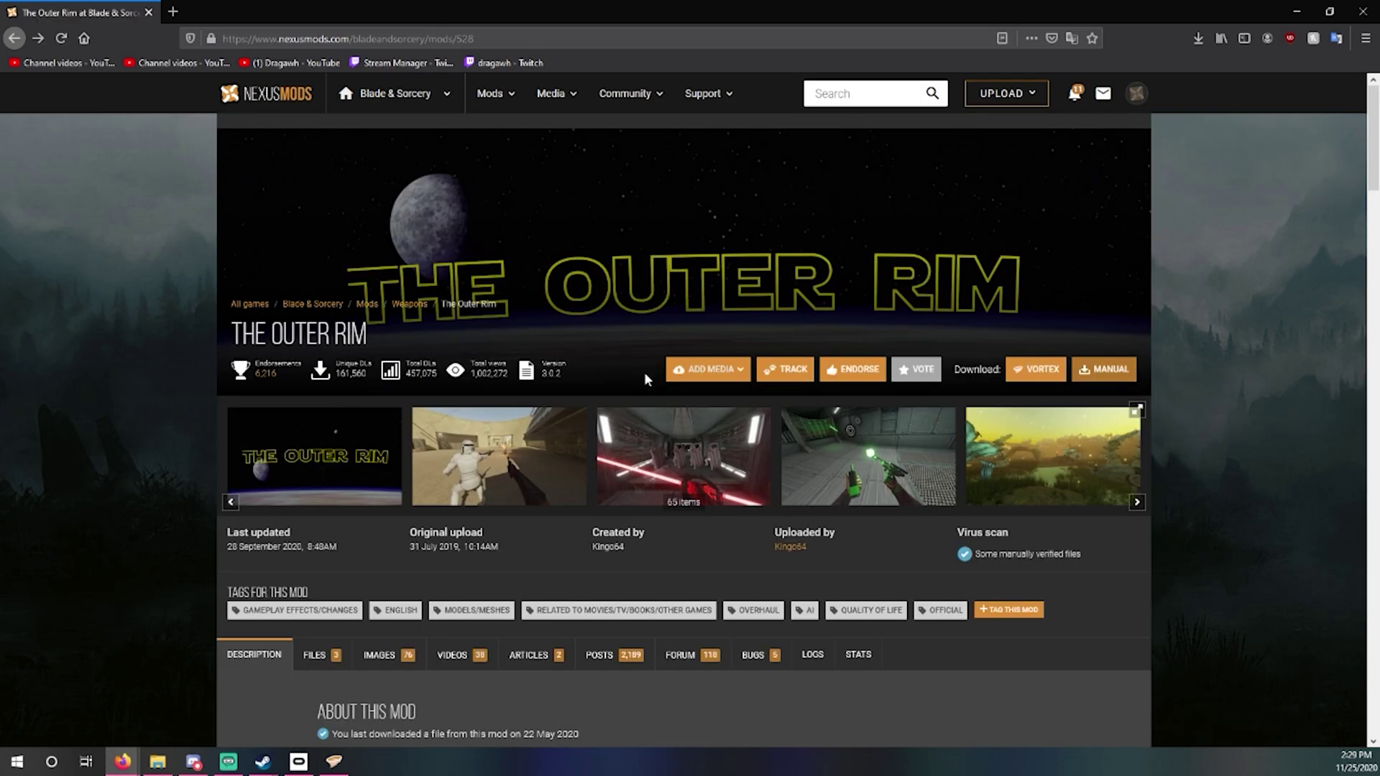
# Download The Outer Rim through Vortex with the slow download, remembering Vortex for nxm links, and minimize Vortex.
pyautogui.click(1041, 371)
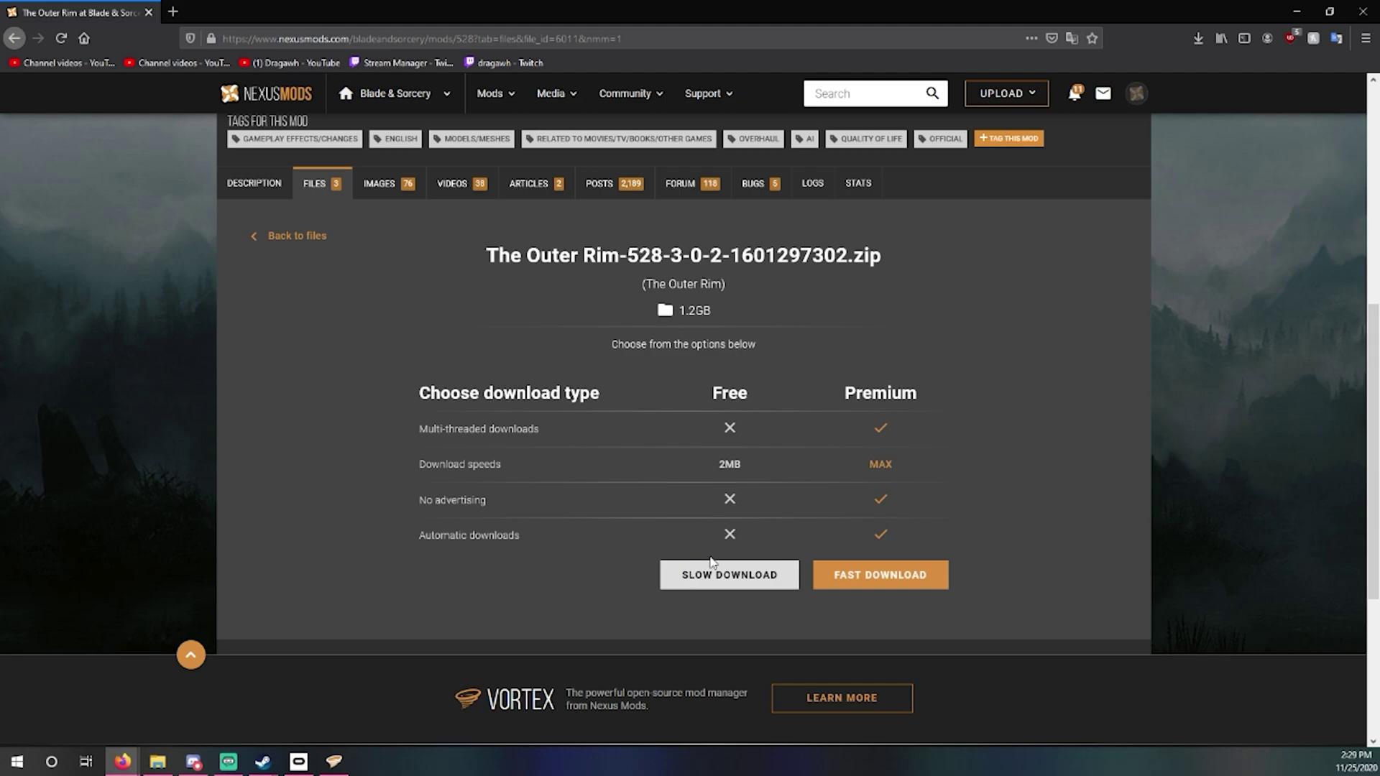
pyautogui.click(733, 565)
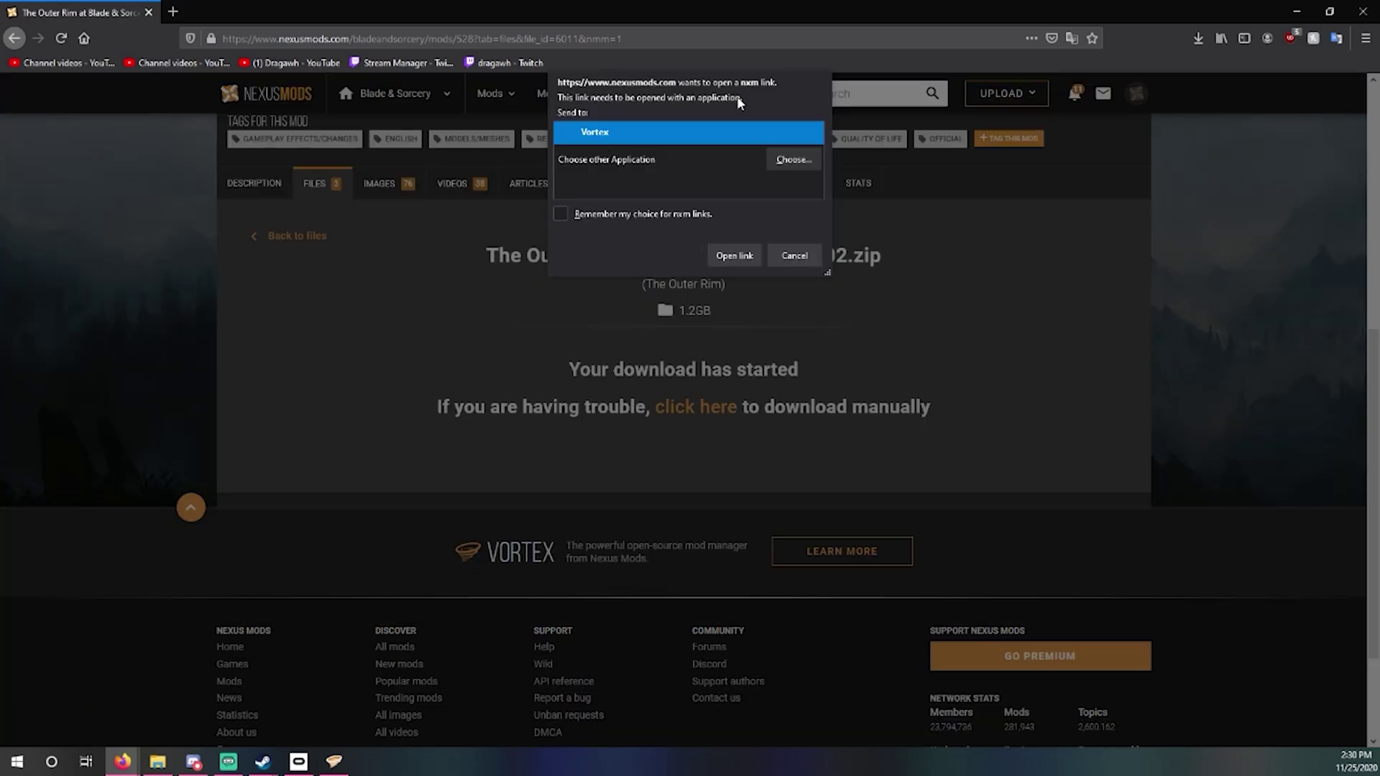
pyautogui.click(572, 214)
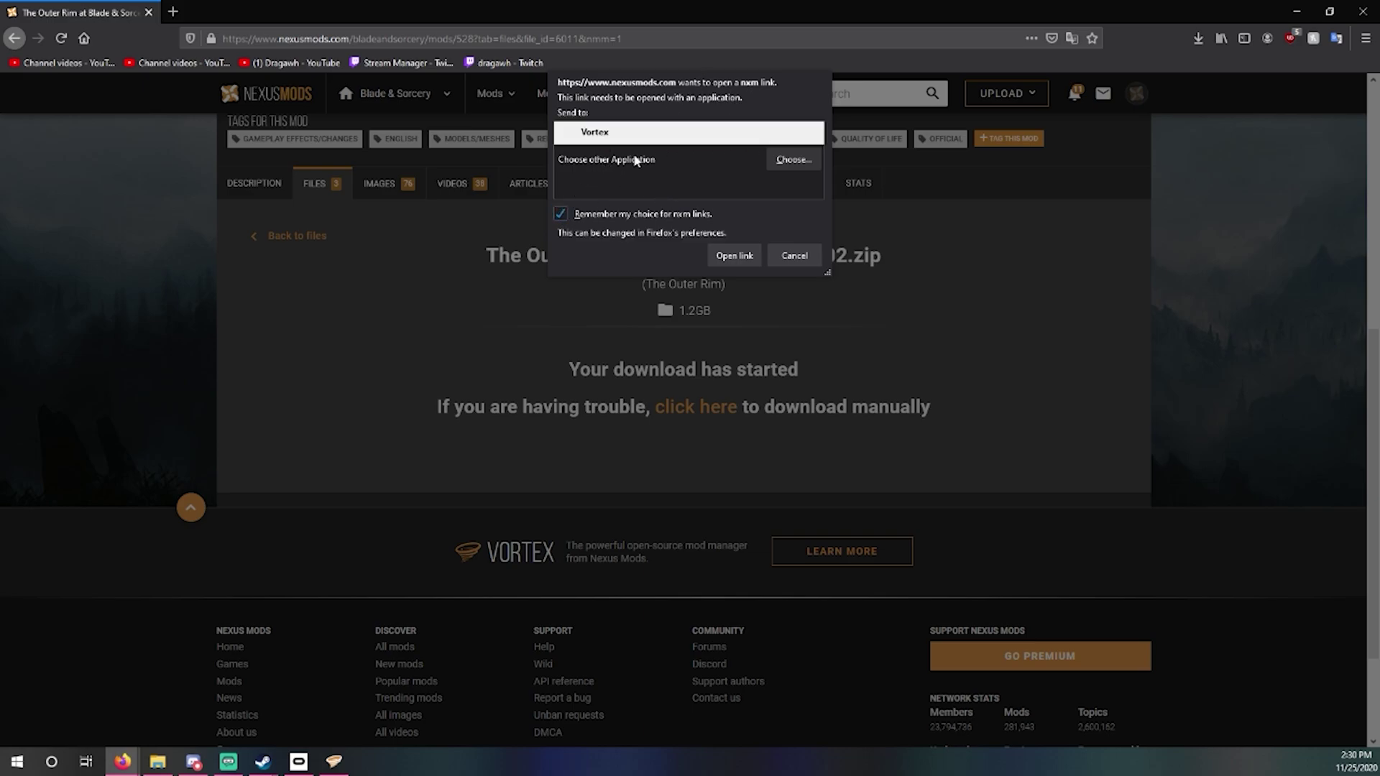
pyautogui.click(749, 257)
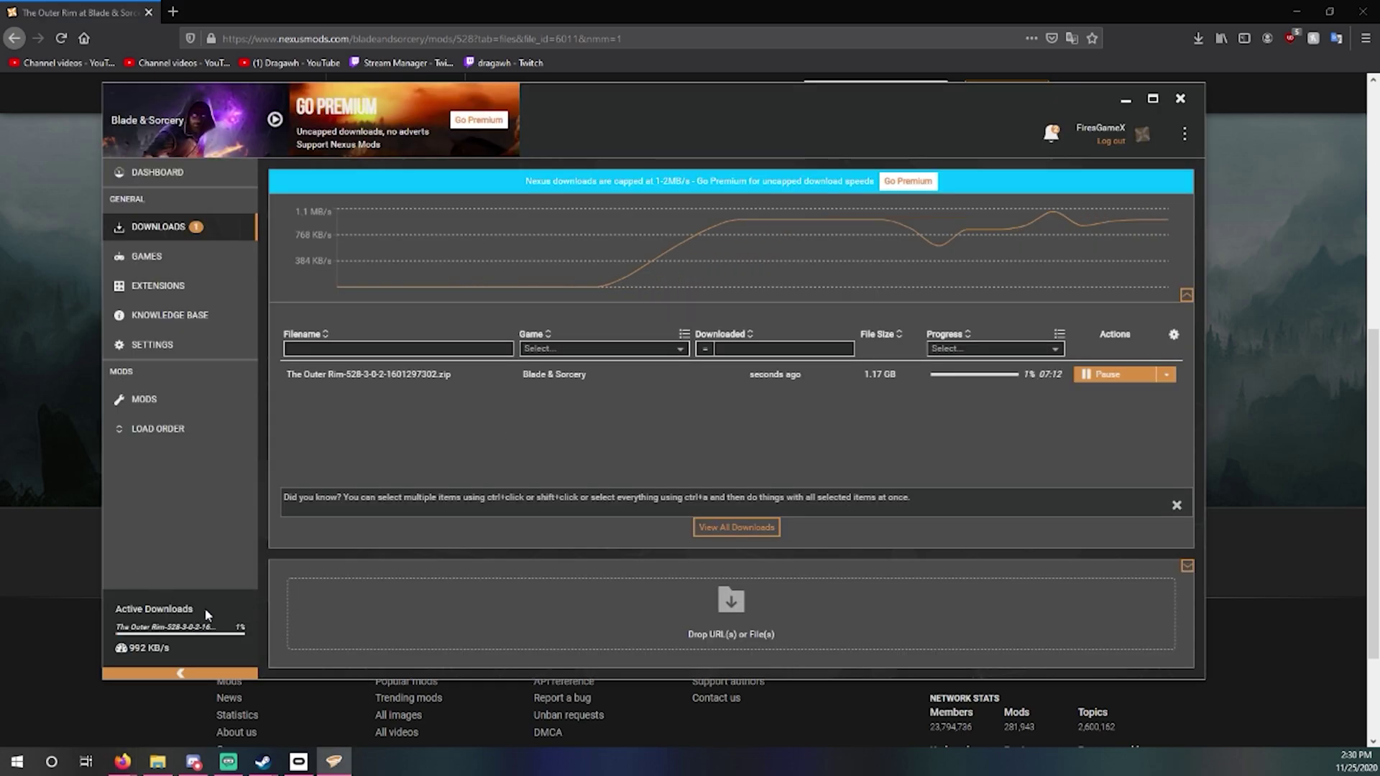
pyautogui.click(1127, 99)
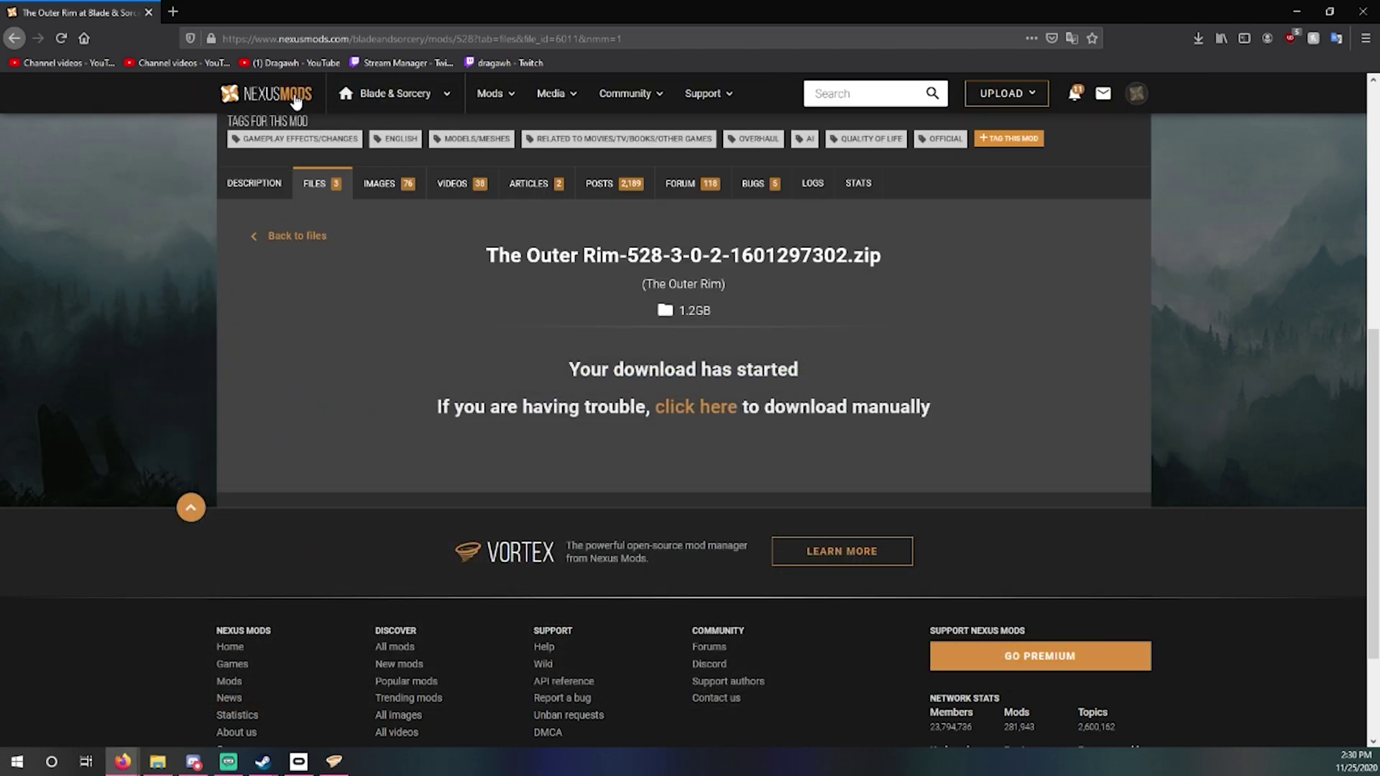
# Return to the Blade & Sorcery mods on Nexus Mods and open the Butter Stabs (8.4) and (8.3) page.
pyautogui.click(278, 236)
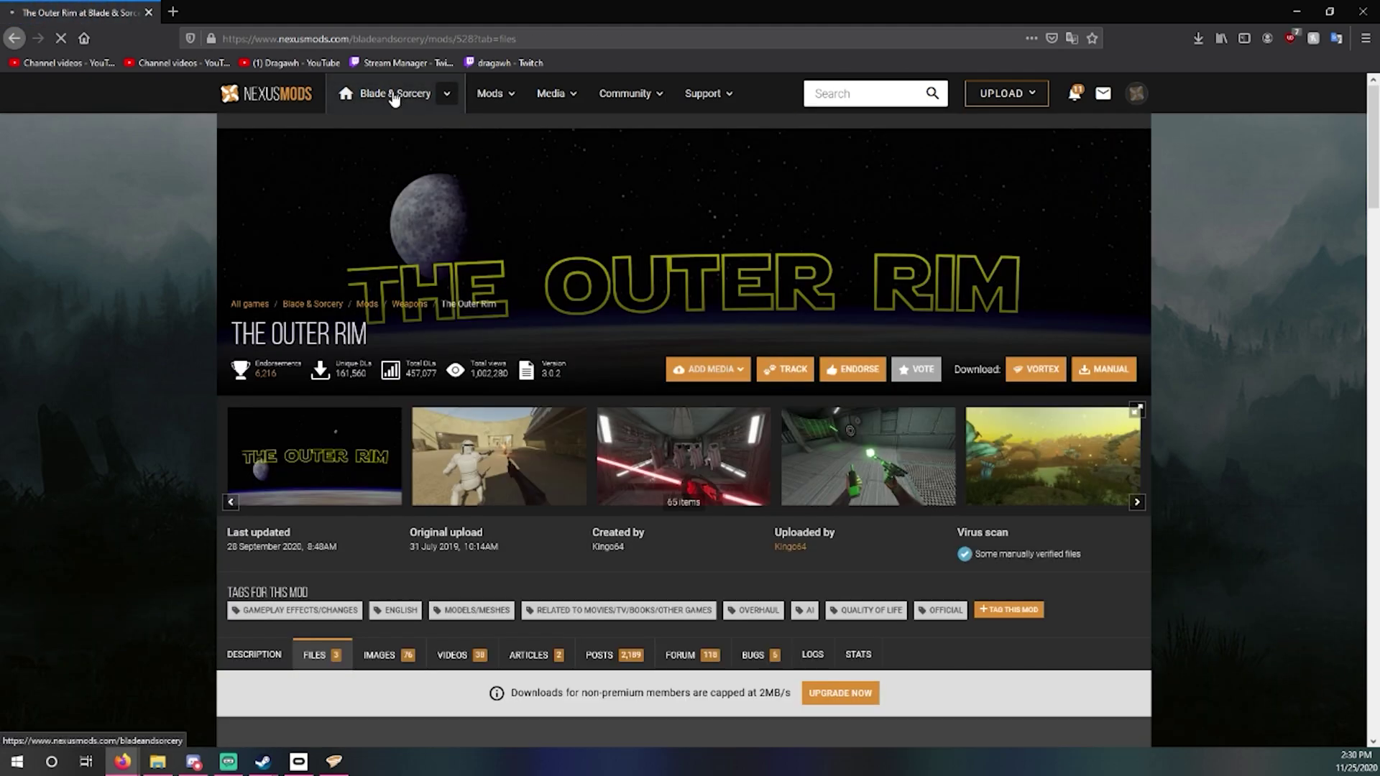
pyautogui.click(394, 97)
pyautogui.scroll(-5, 718, 415)
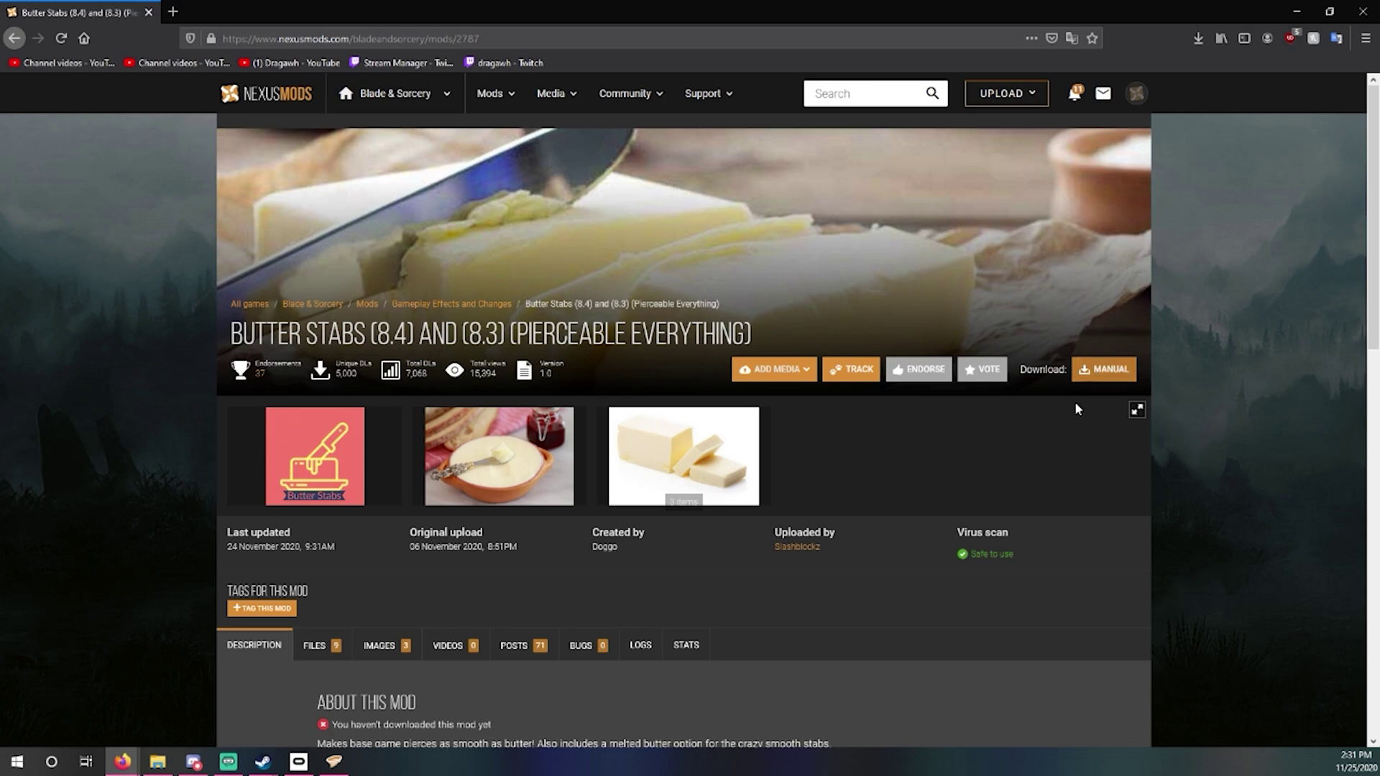
# Manually download the Butter Stabs (8.3) file and save Butter Stabs-2787-1-0-1604713586.zip.
pyautogui.scroll(-1, 1000, 433)
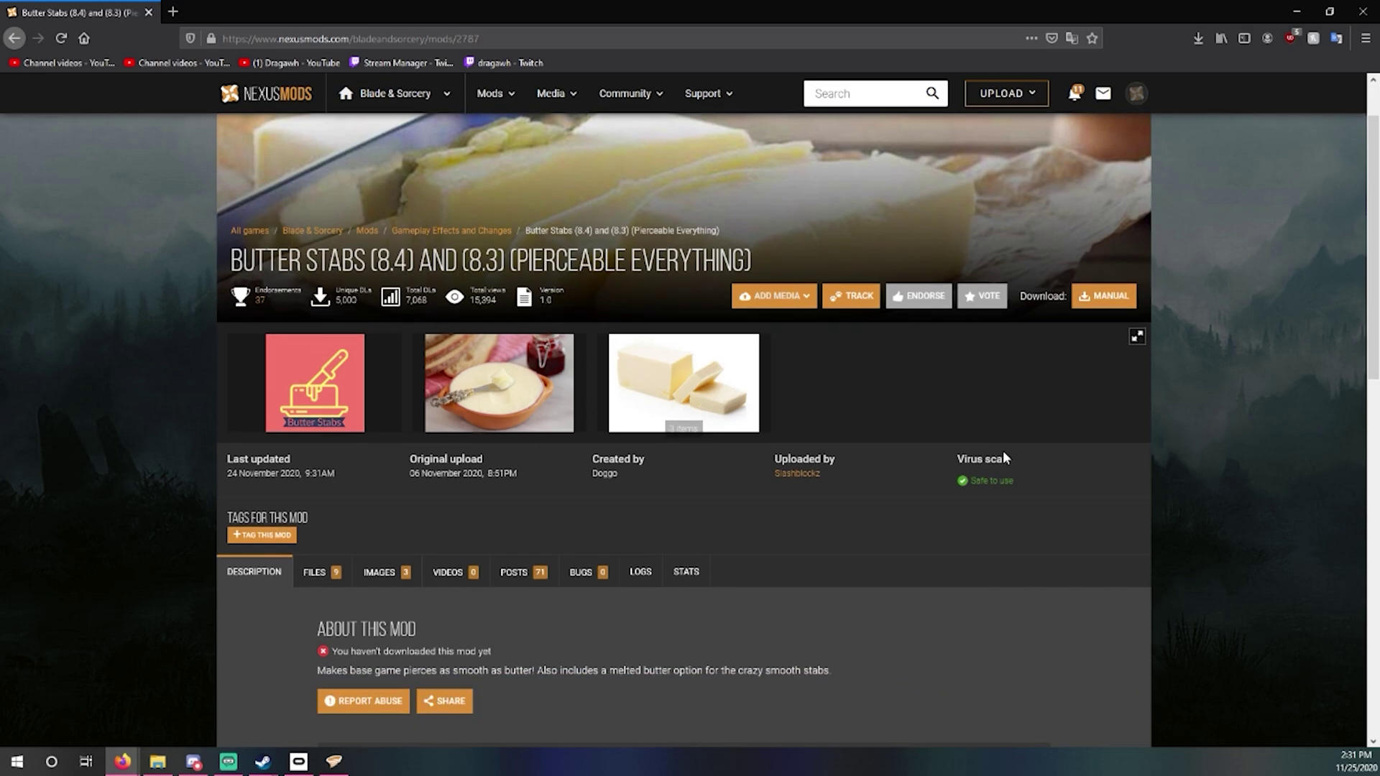
pyautogui.click(1104, 297)
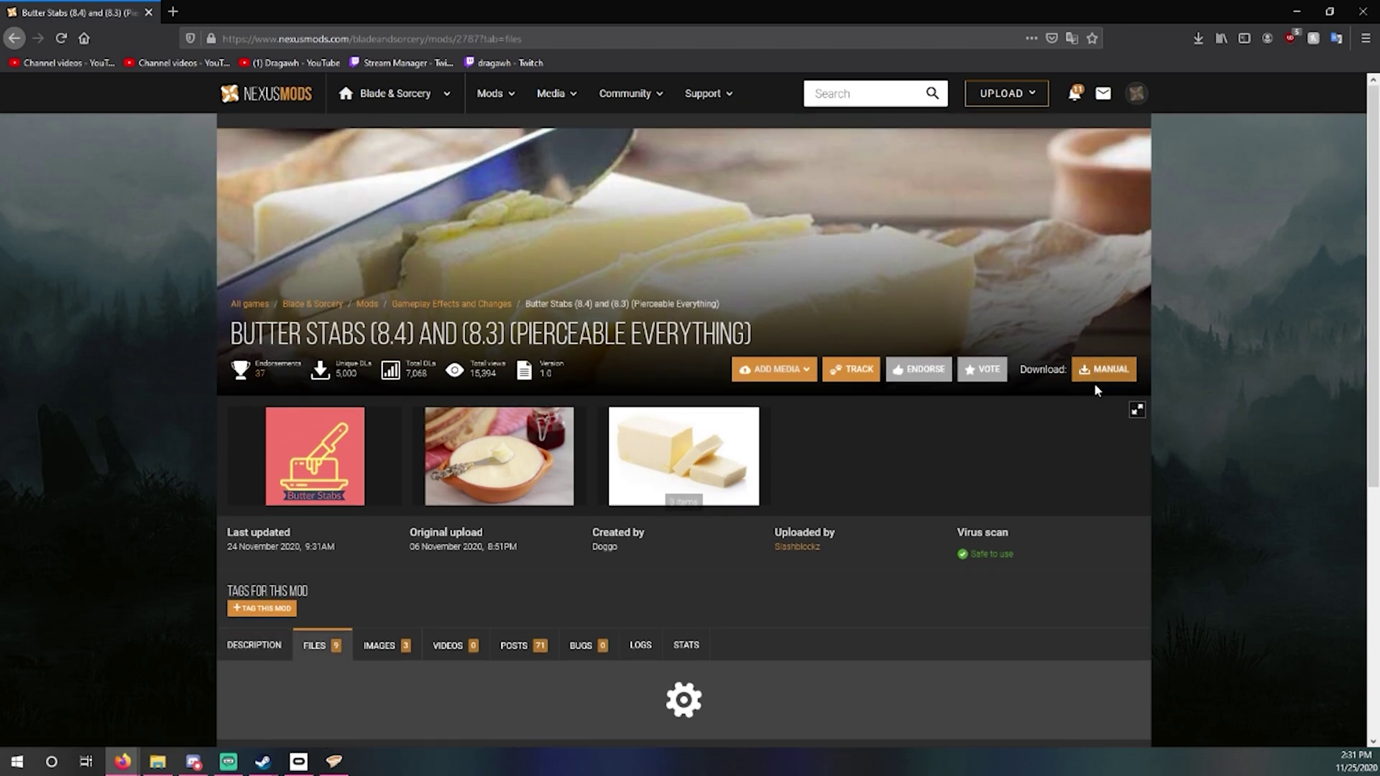
pyautogui.scroll(-2, 848, 436)
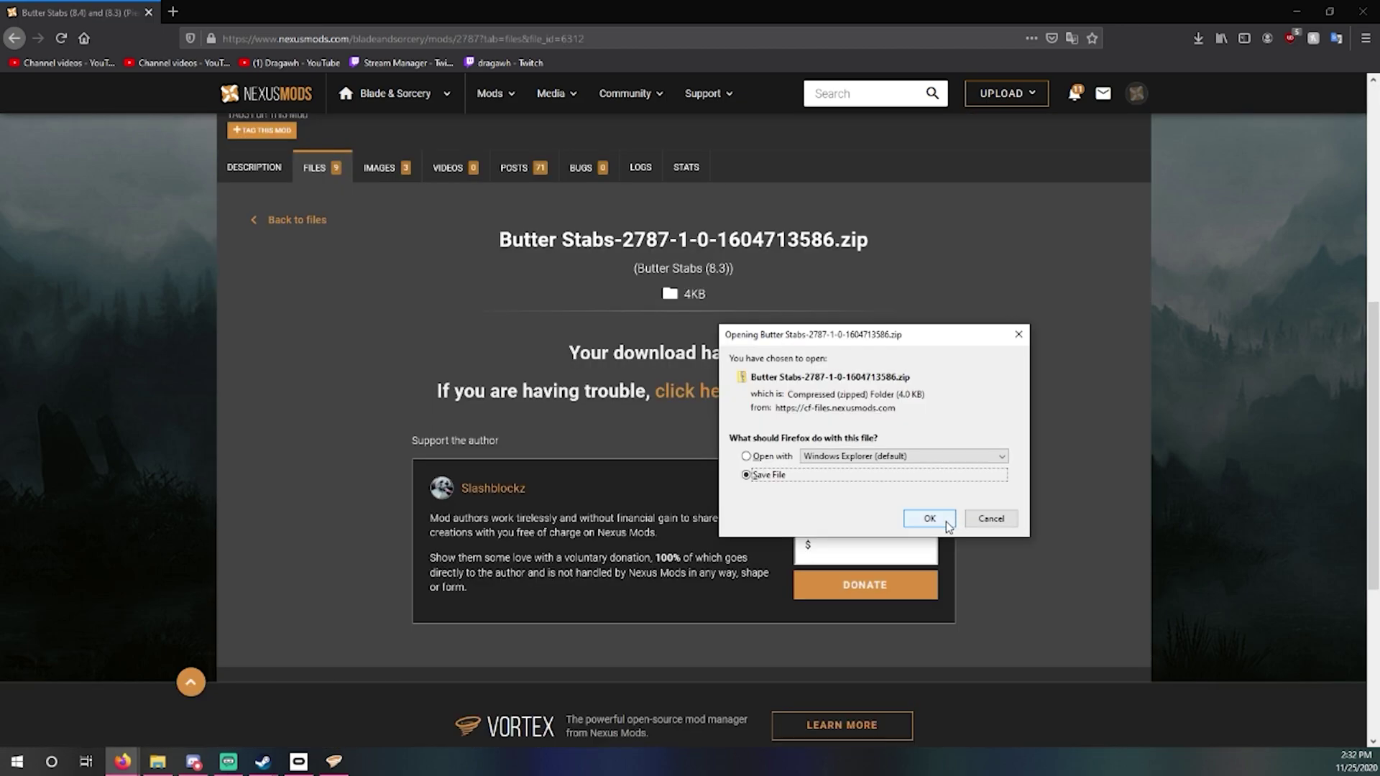
pyautogui.click(929, 518)
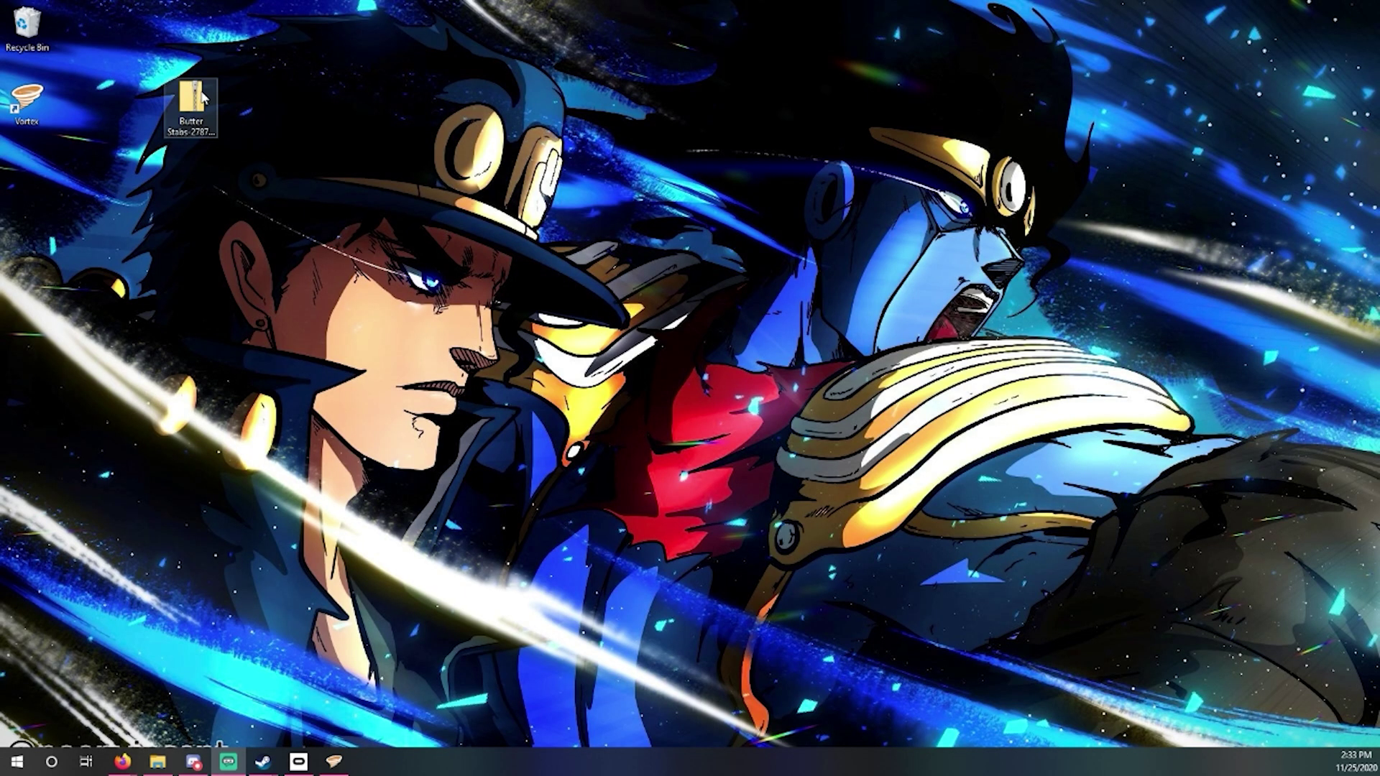
# Move the downloaded Butter Stabs zip to a clear spot on the desktop and open it in File Explorer.
pyautogui.moveTo(202, 96); pyautogui.dragTo(688, 248)
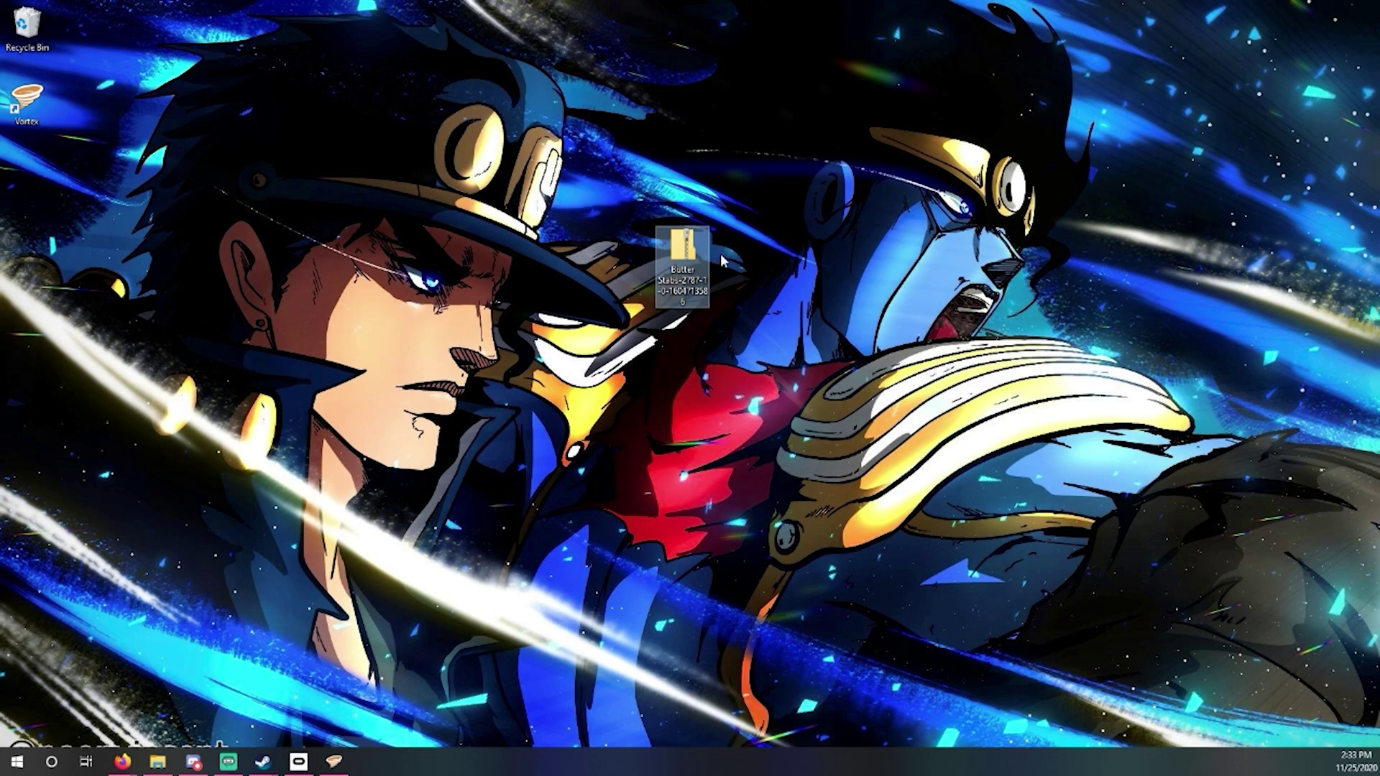
pyautogui.moveTo(689, 255); pyautogui.dragTo(629, 236)
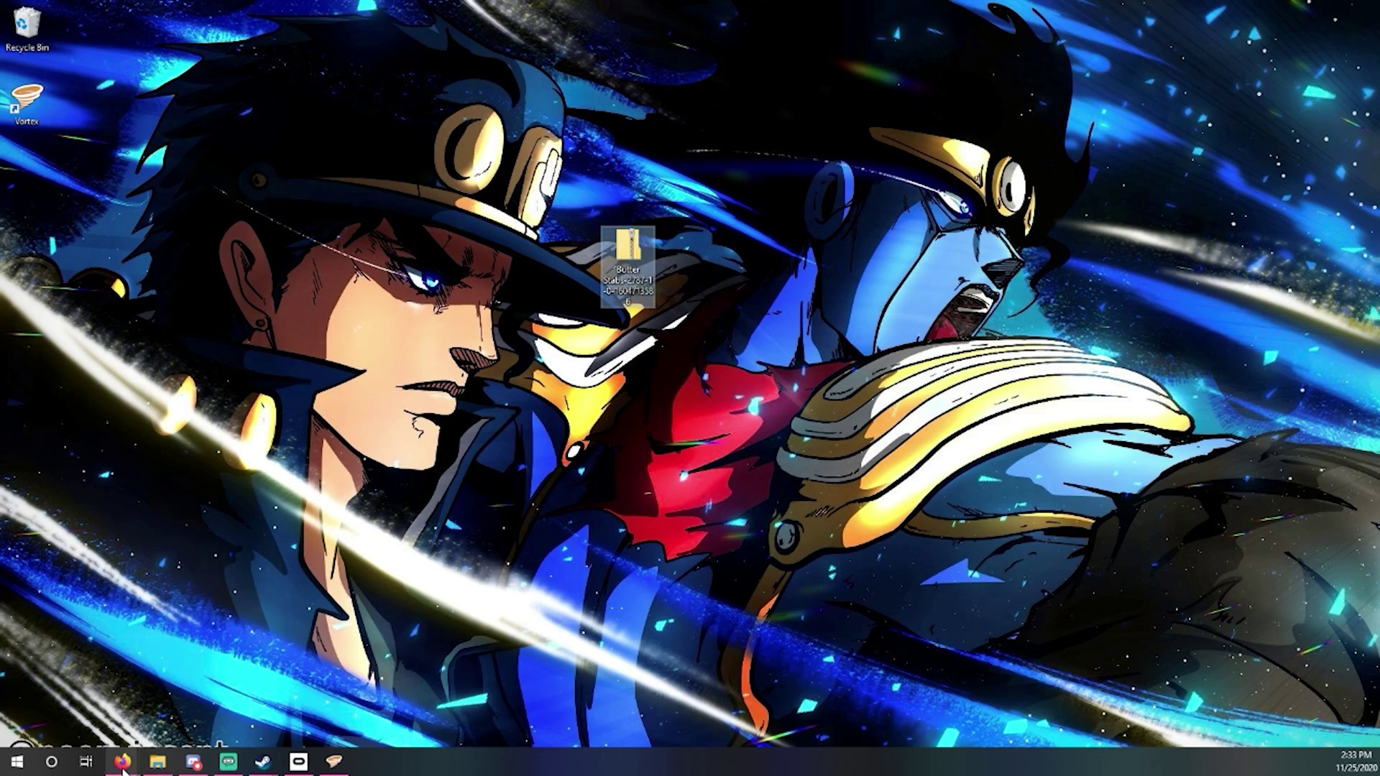
pyautogui.moveTo(124, 767)
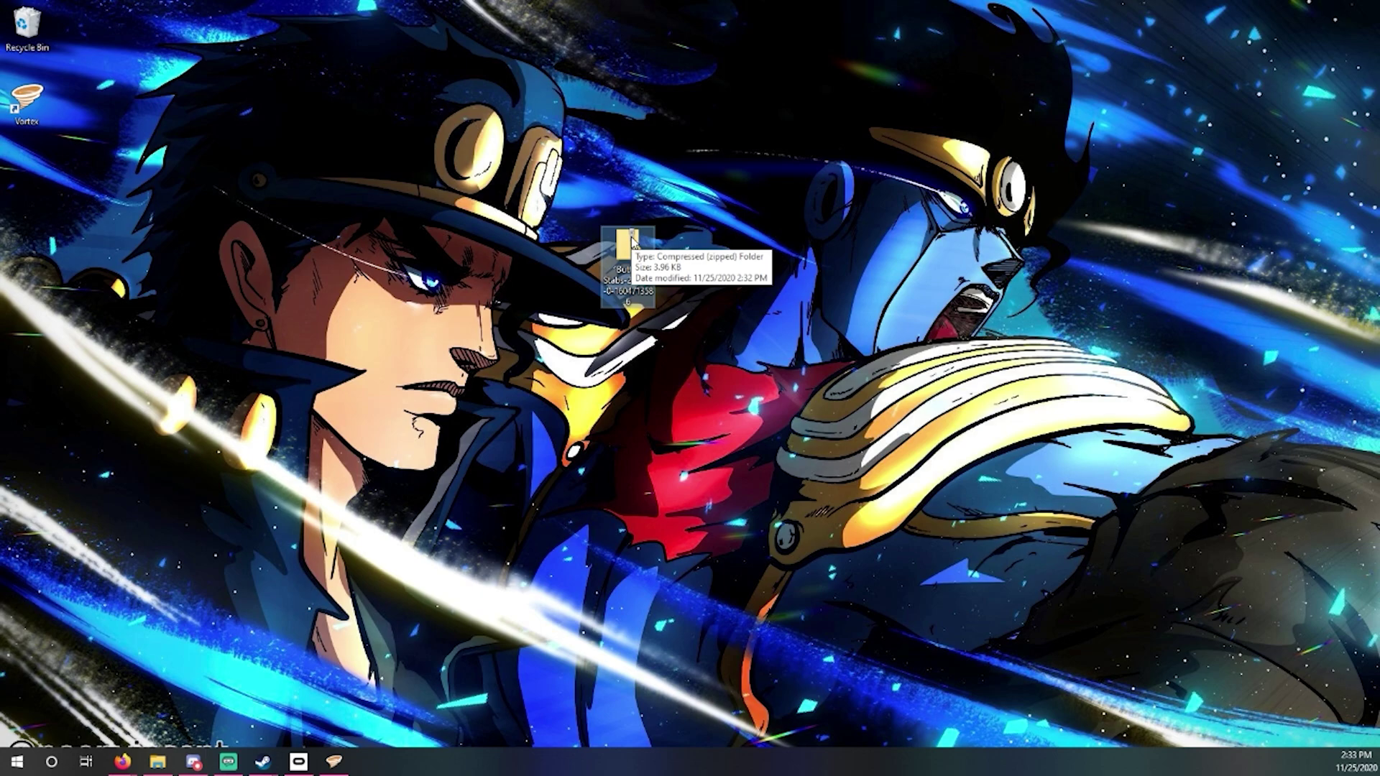
pyautogui.doubleClick(630, 241)
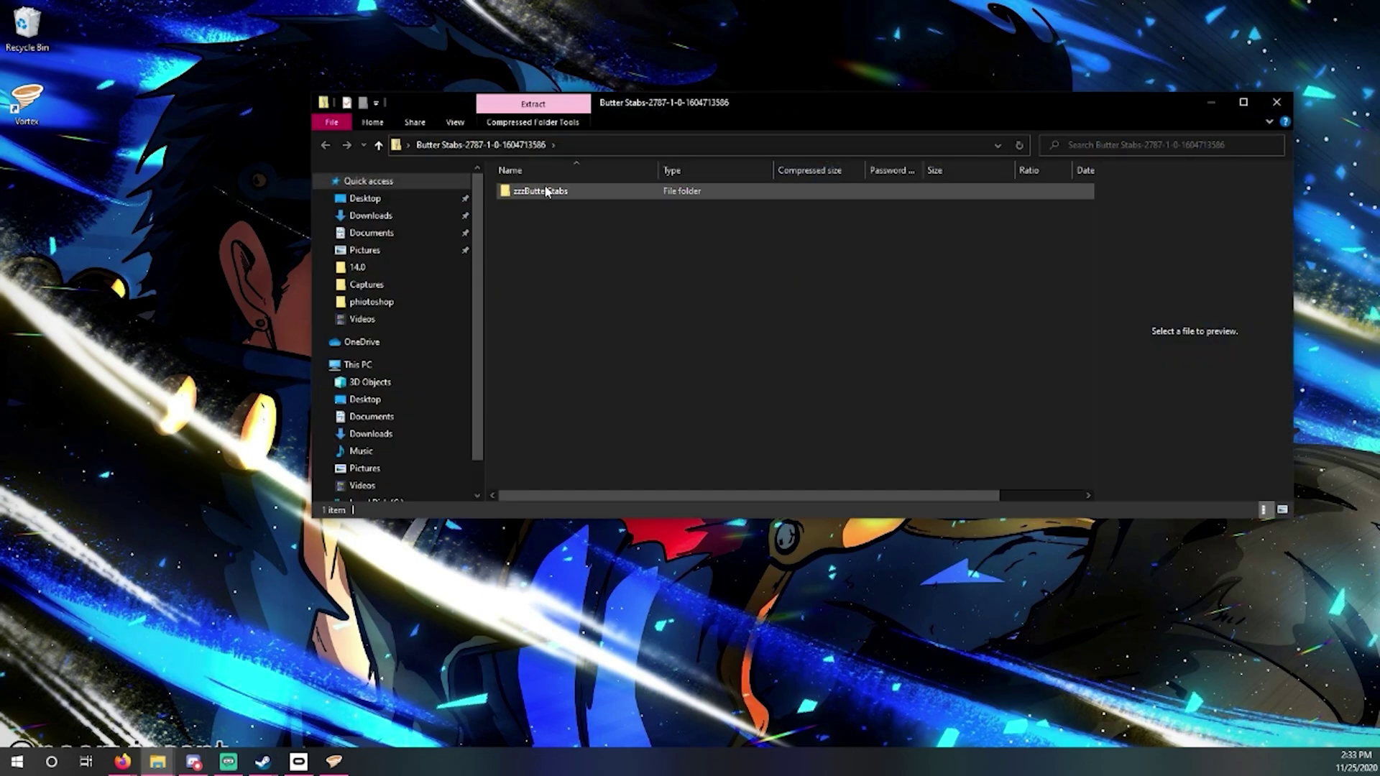
# Copy the zzzButterStabs folder from the zip into Blade & Sorcery's BladeAndSorcery_Data\StreamingAssets folder.
pyautogui.moveTo(708, 101); pyautogui.dragTo(1020, 88)
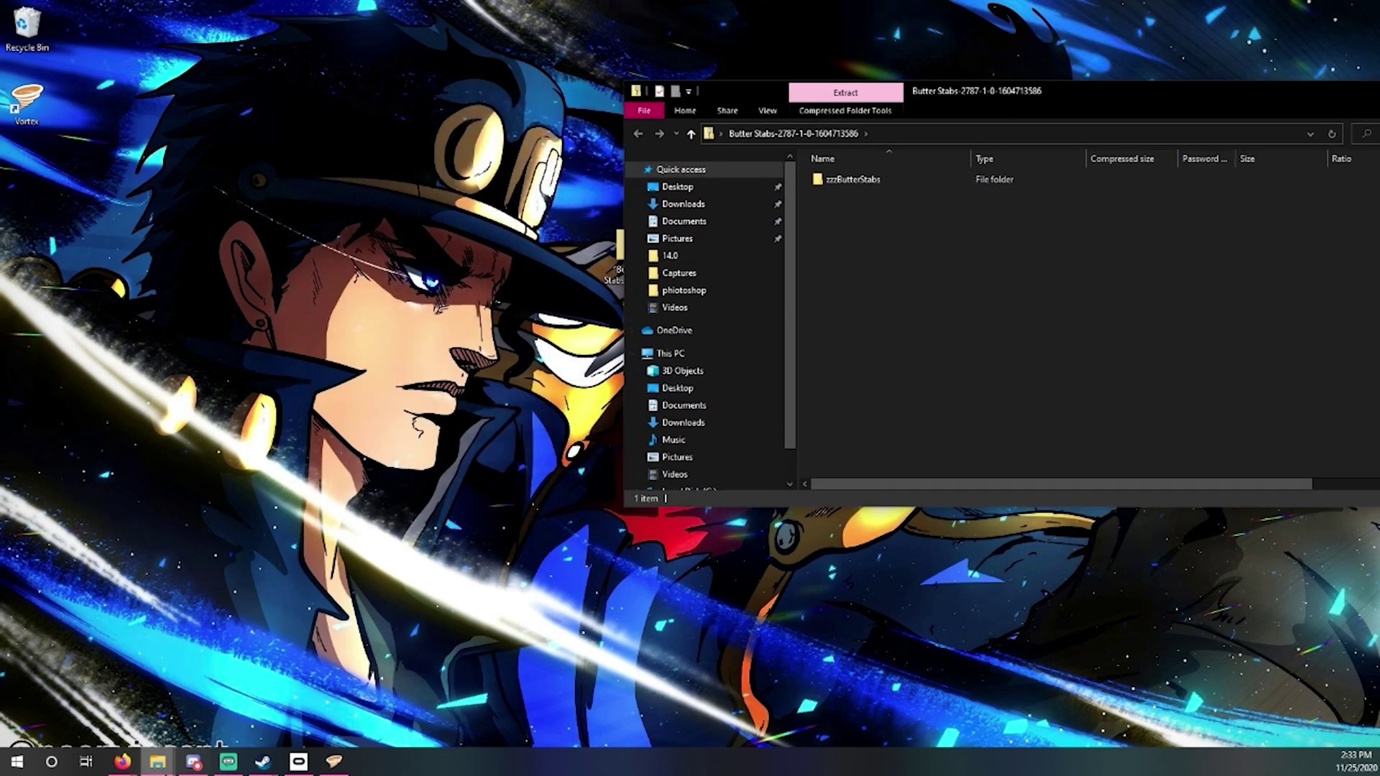
pyautogui.click(144, 701)
pyautogui.moveTo(885, 176); pyautogui.dragTo(562, 316)
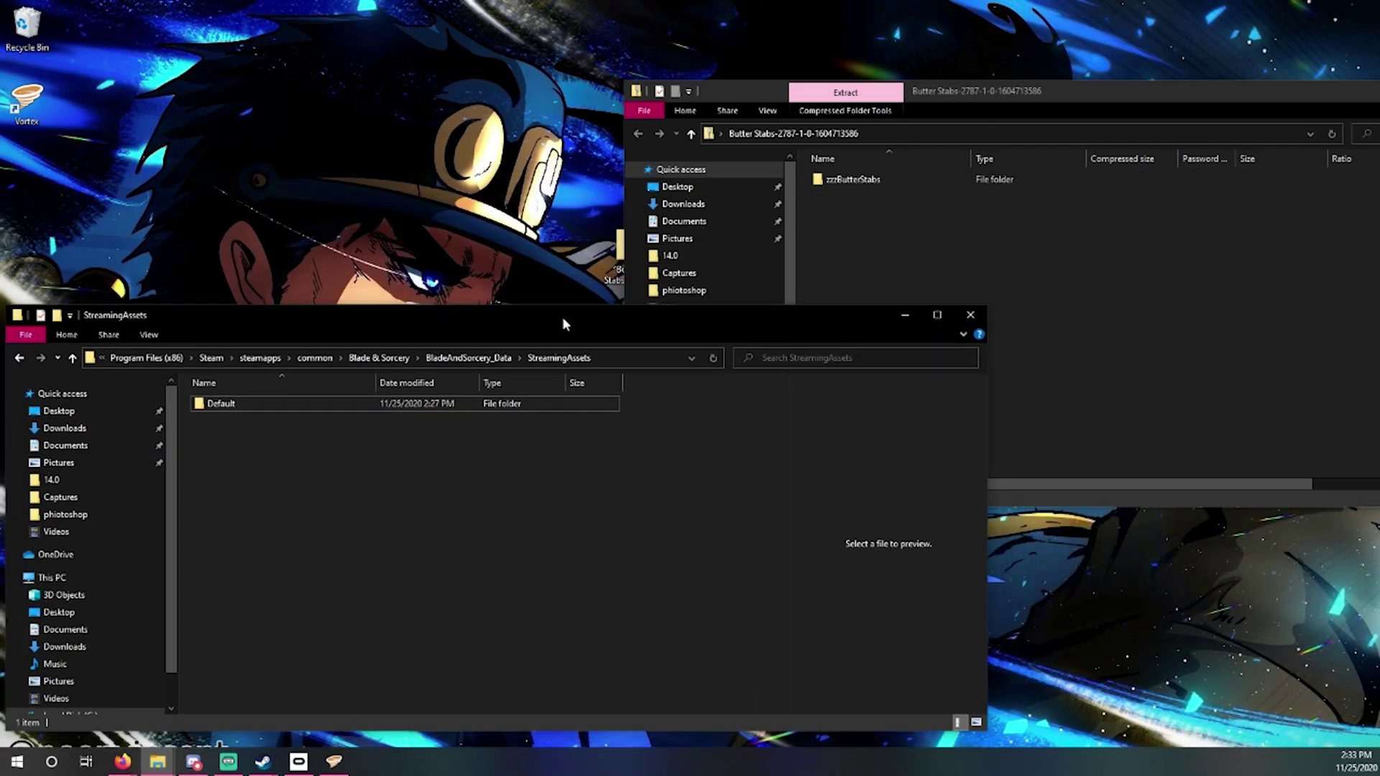
pyautogui.doubleClick(854, 178)
pyautogui.hotkey('alt', 'Left')
pyautogui.moveTo(851, 184); pyautogui.dragTo(321, 480)
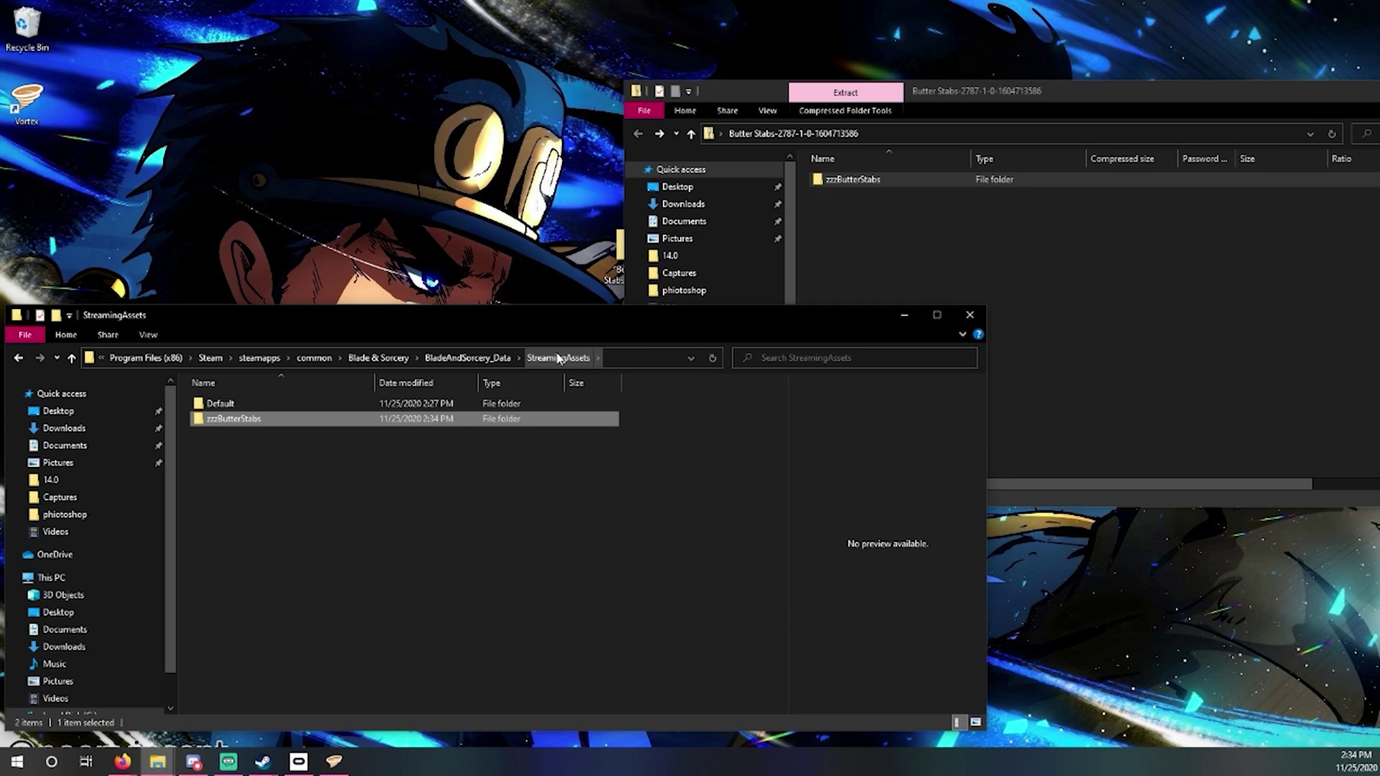
# Reposition the StreamingAssets window and close the Butter Stabs zip window.
pyautogui.moveTo(496, 319); pyautogui.dragTo(614, 300)
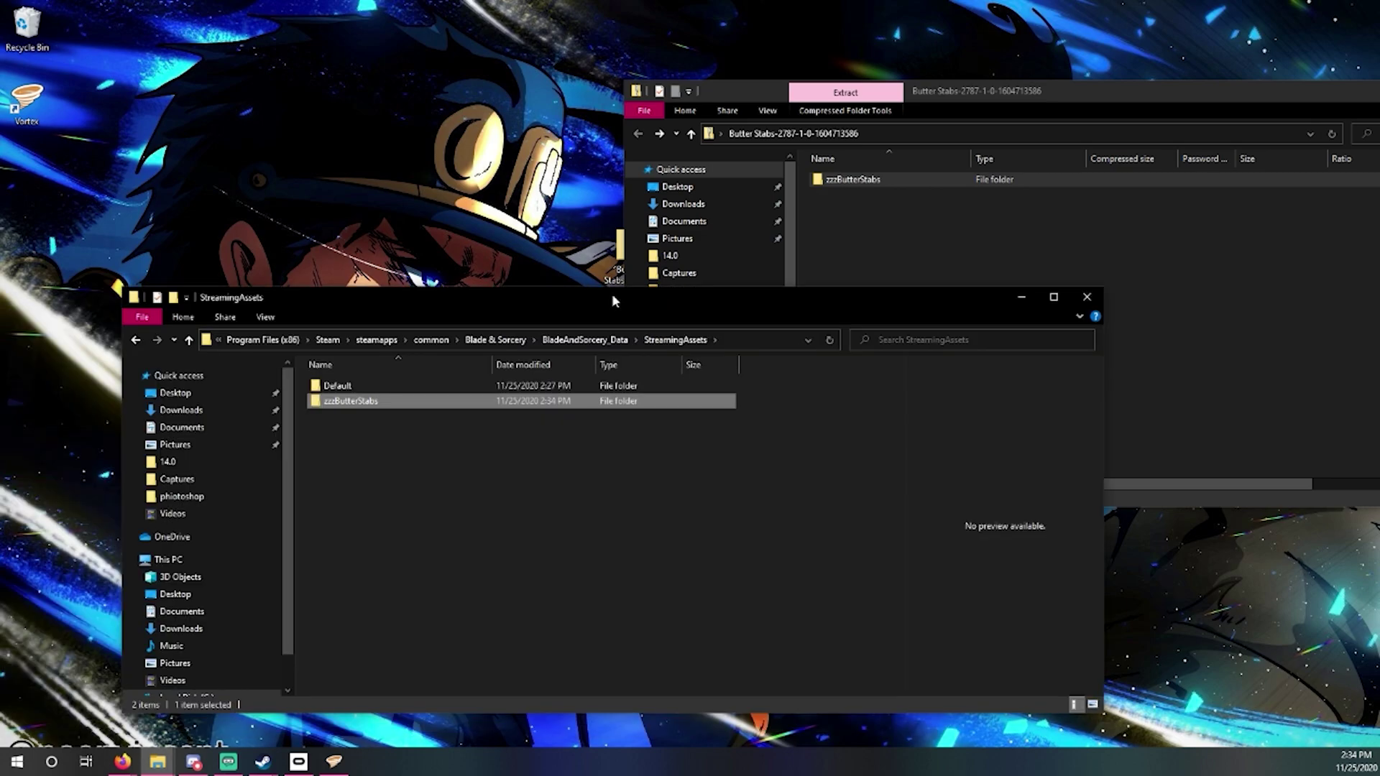
pyautogui.moveTo(1252, 91); pyautogui.dragTo(943, 81)
pyautogui.click(1274, 82)
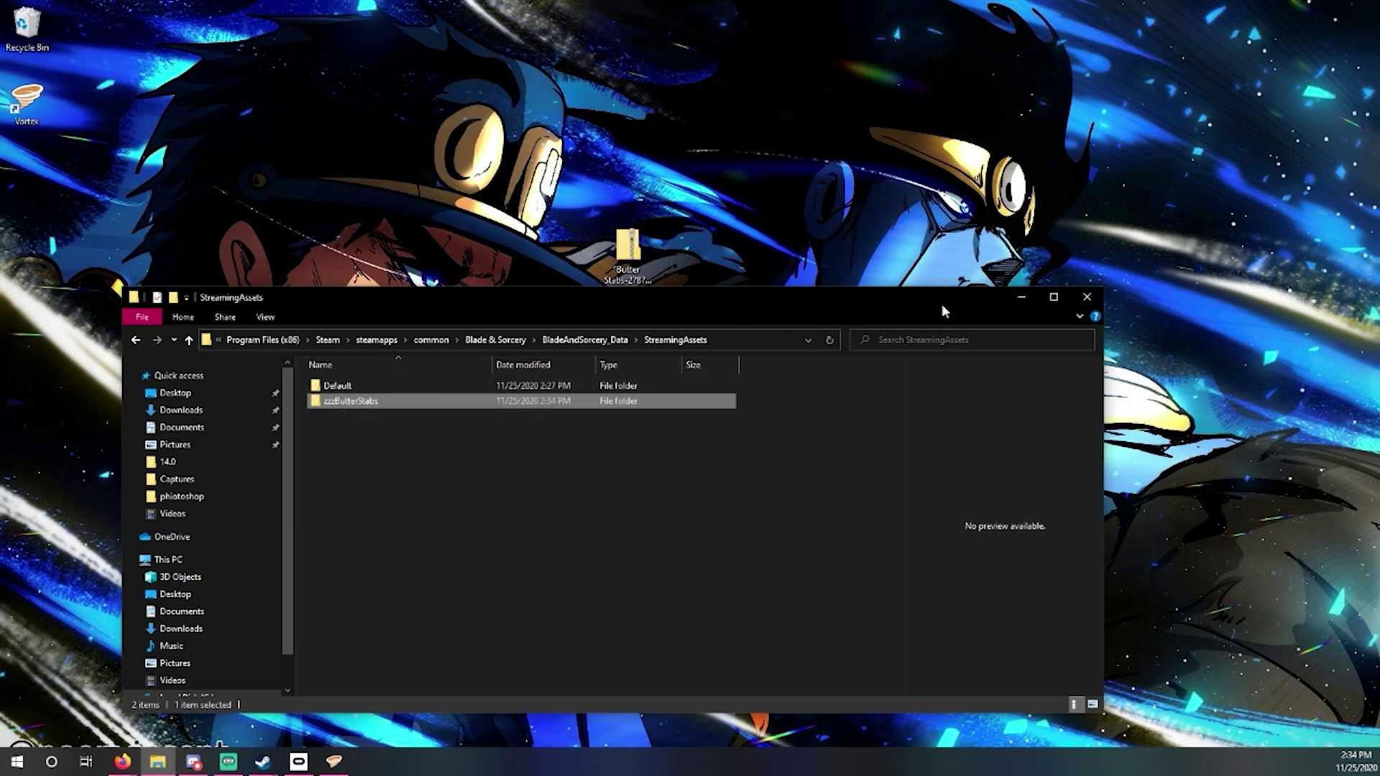
# Minimize the StreamingAssets window, switch to Vortex, install the downloaded The Outer Rim mod and show the list of mods.
pyautogui.click(1015, 296)
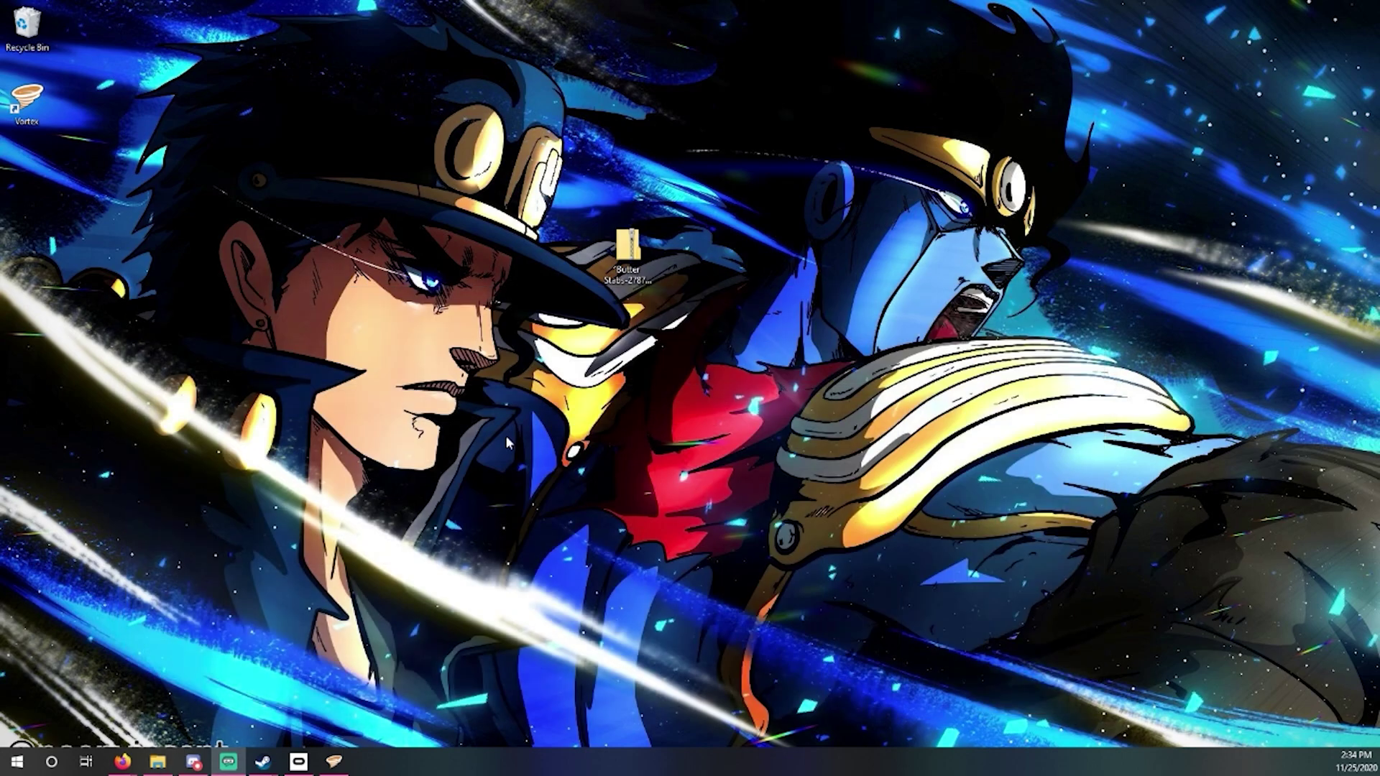
pyautogui.click(333, 760)
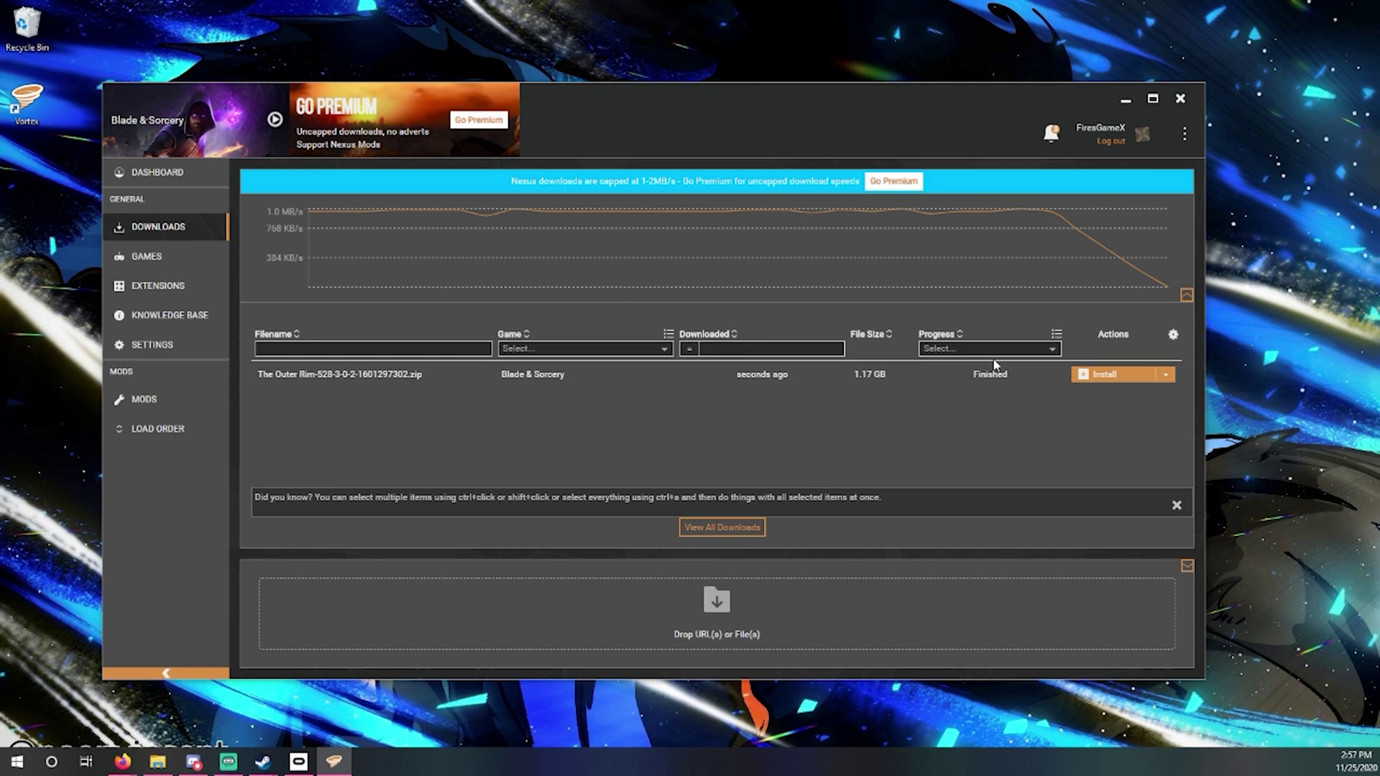
pyautogui.click(1106, 377)
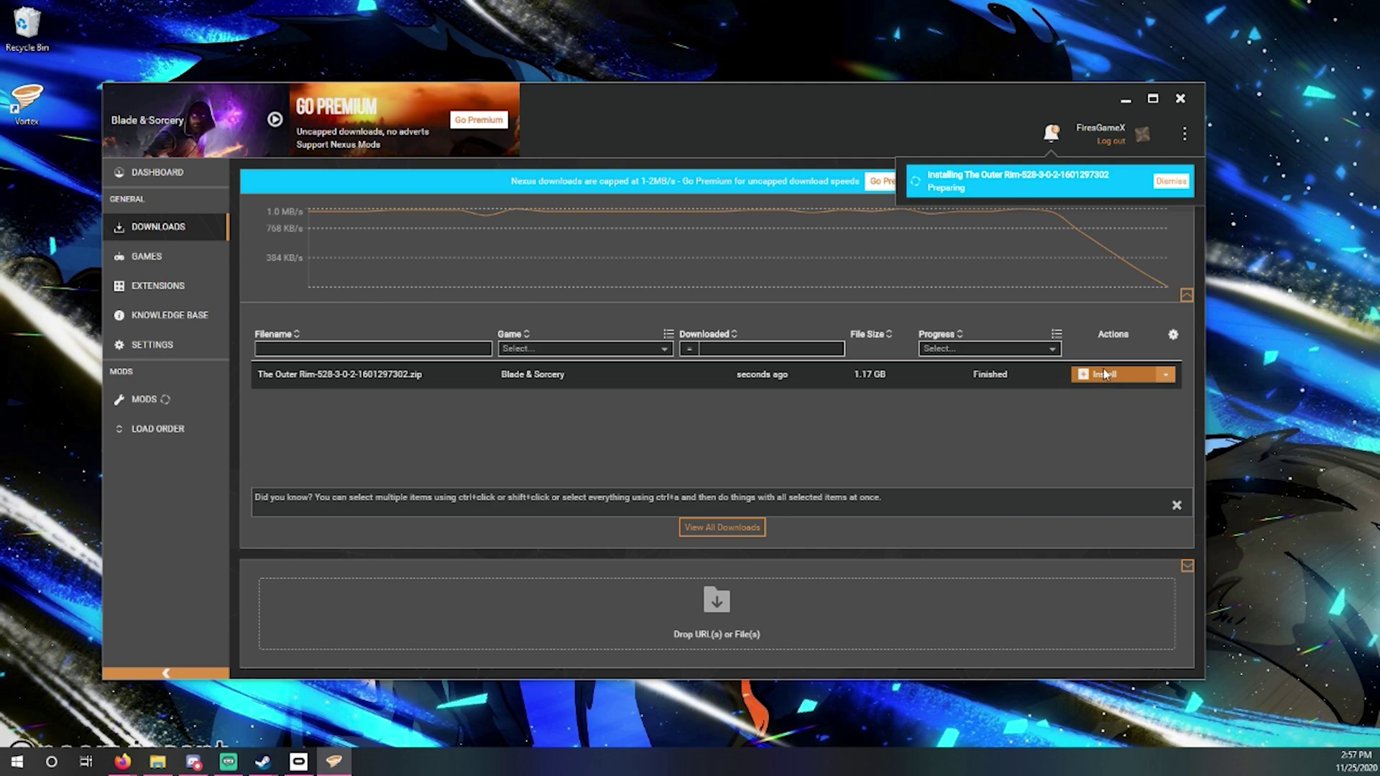
pyautogui.click(153, 401)
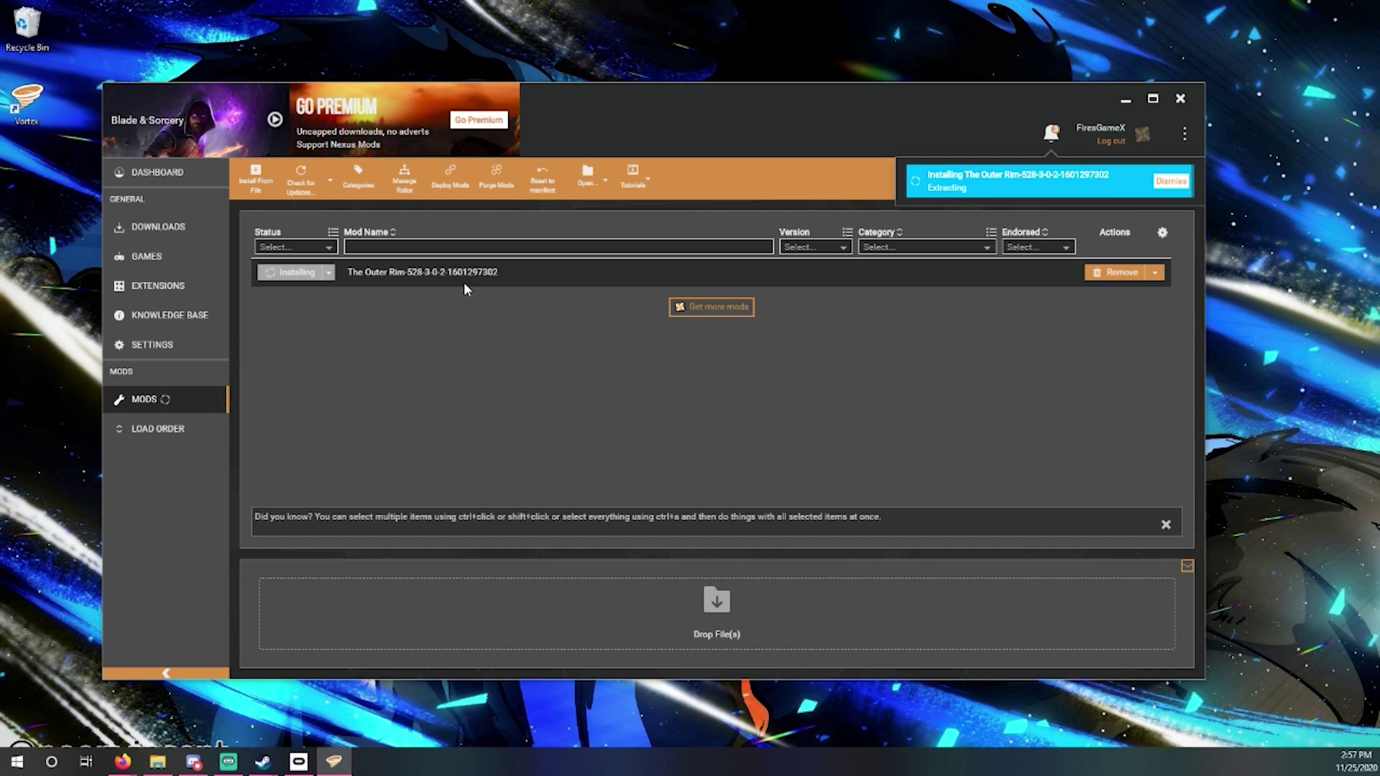
# Switch to the browser, close the Most popular mods page and start the manual download of the Neck Snapper mod.
pyautogui.hotkey('alt', 'Tab')
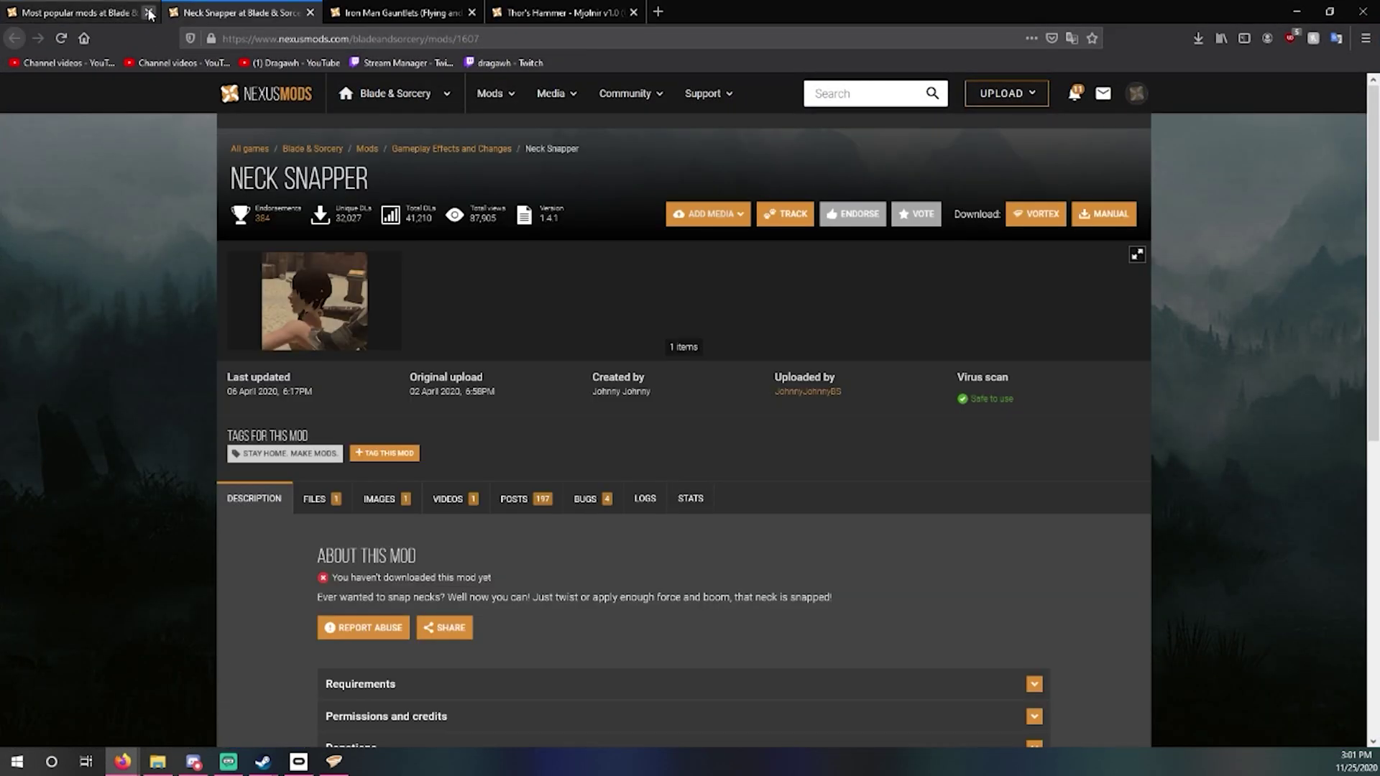
pyautogui.click(149, 13)
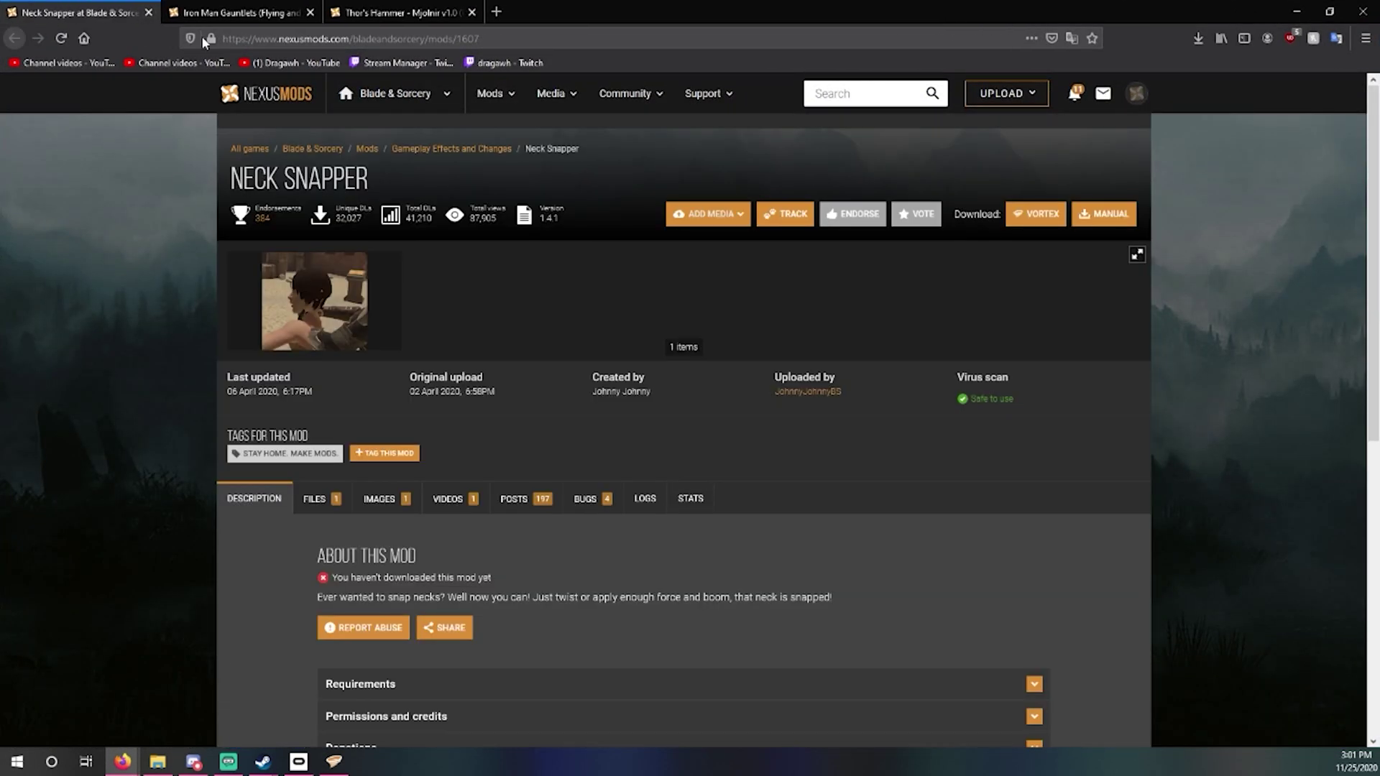
pyautogui.click(1105, 219)
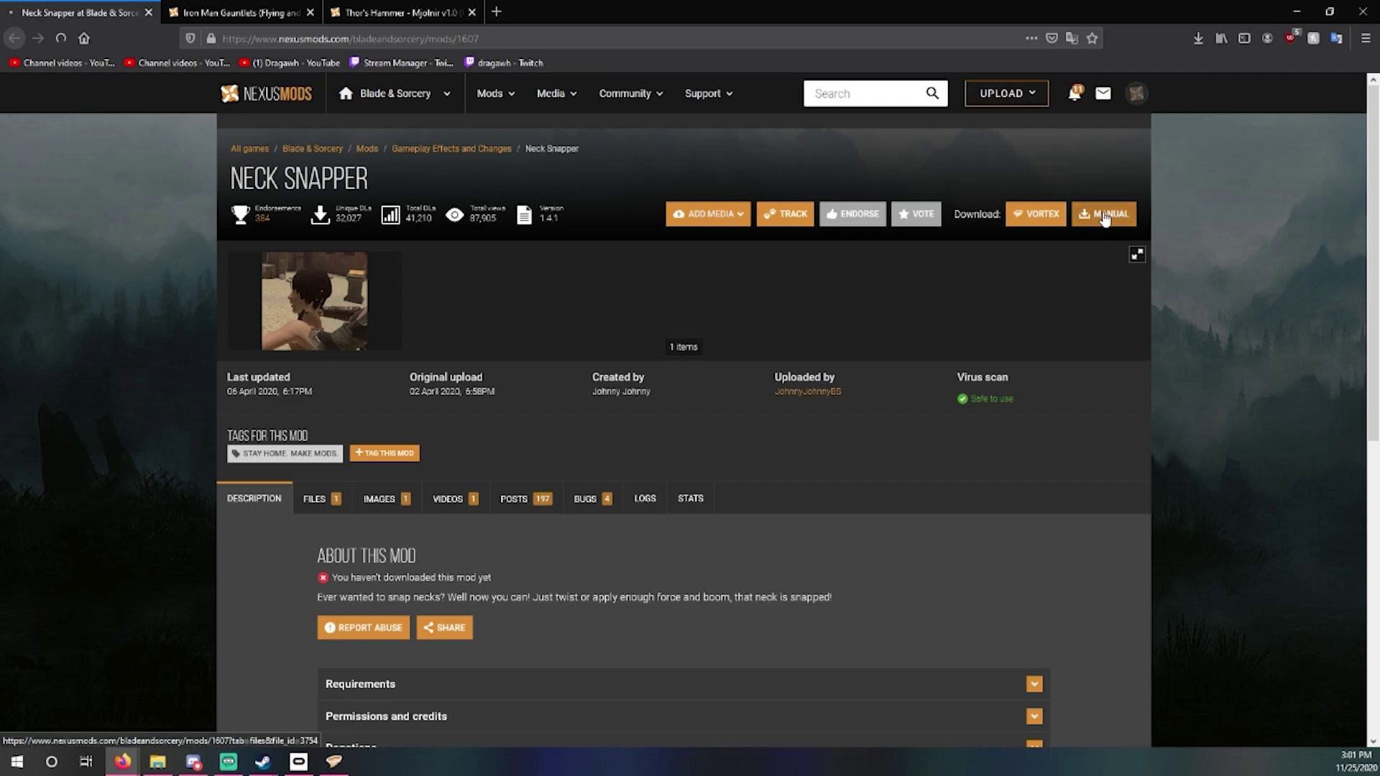
# Close the Iron Man Gauntlets page, download the Mjolnir v1.0 U8.1 zip at the free slow speed and close the browser.
pyautogui.hotkey('ctrl', 'Tab')
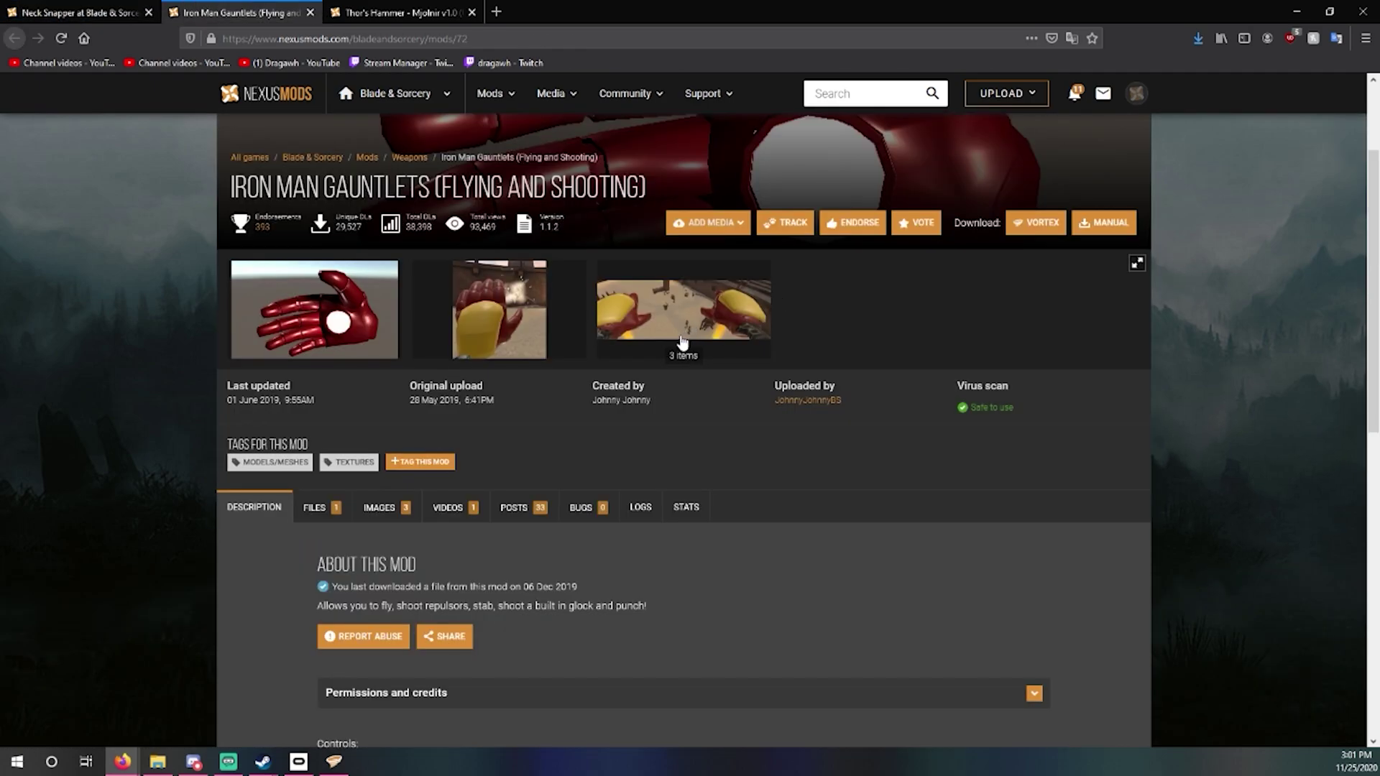
pyautogui.click(310, 12)
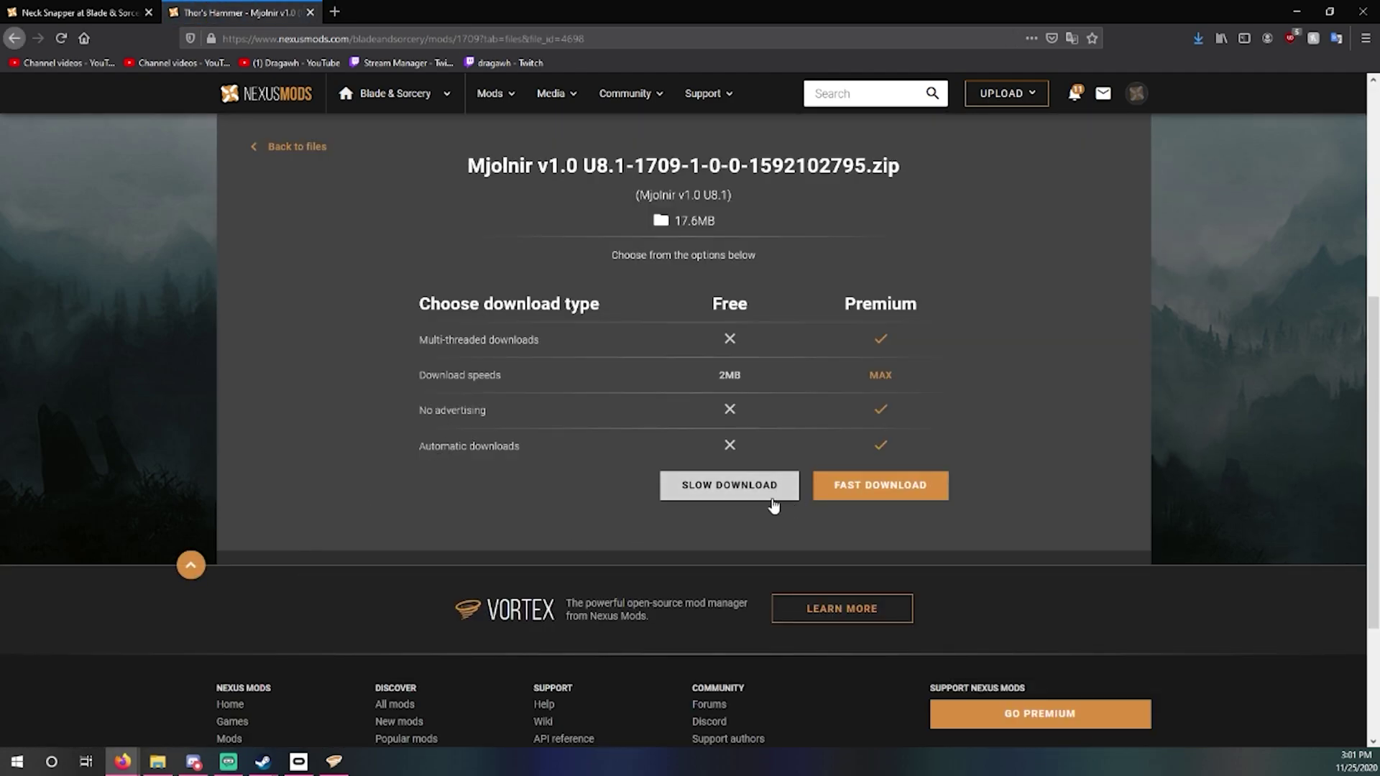
pyautogui.click(777, 497)
pyautogui.click(1363, 11)
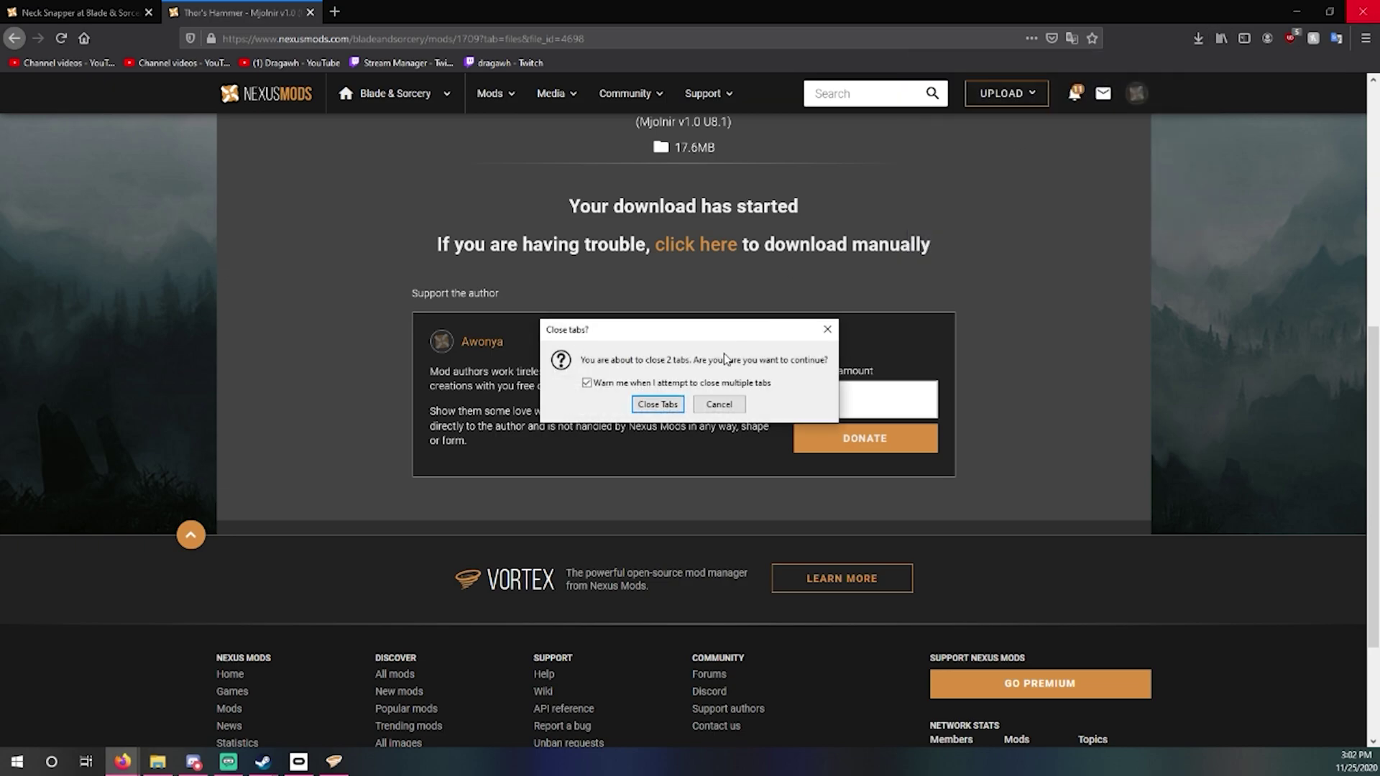
pyautogui.click(657, 404)
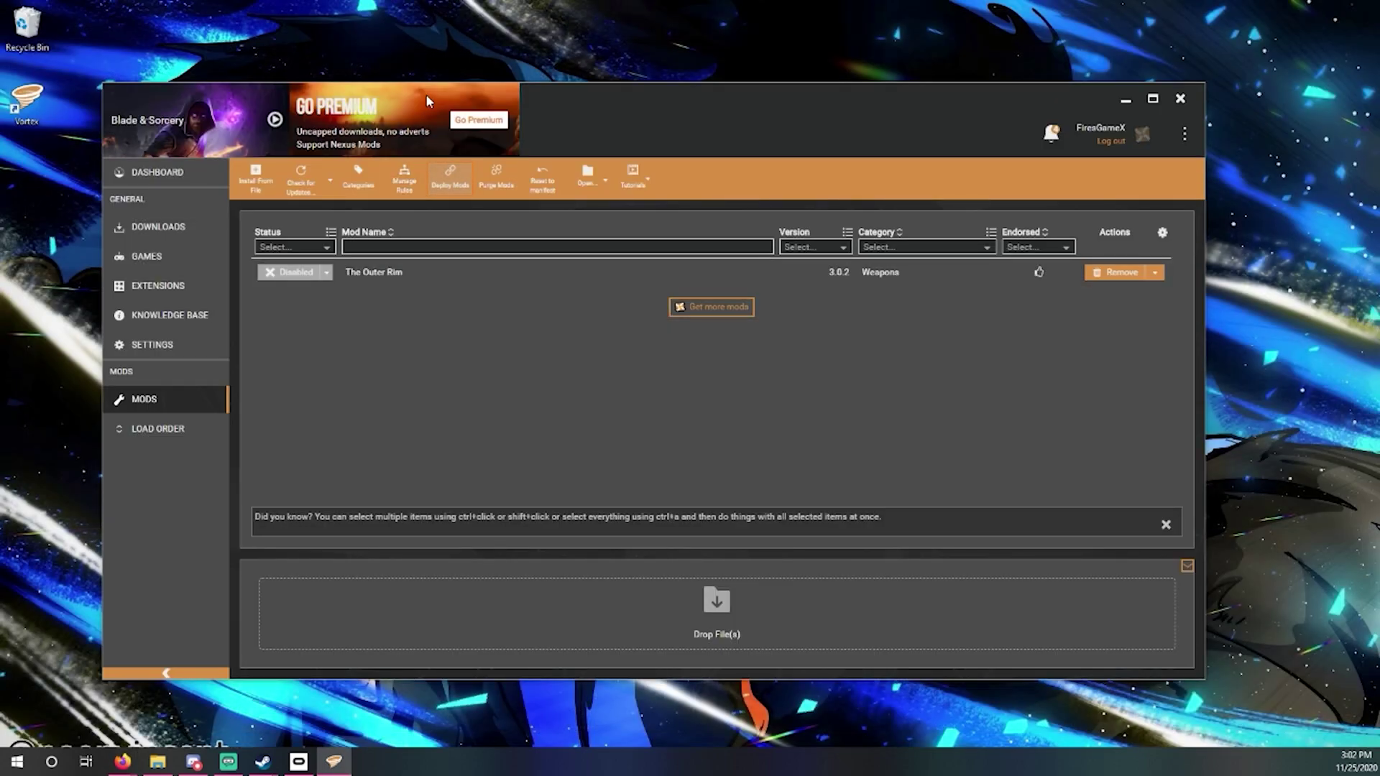
# Close the Vortex window and copy the Mjolnir U8.1 folder from its zip into the StreamingAssets folder.
pyautogui.click(1179, 99)
pyautogui.moveTo(338, 16); pyautogui.dragTo(379, 527)
pyautogui.moveTo(267, 612); pyautogui.dragTo(748, 342)
# Open the Neck Snap zip from the desktop and copy its NeckSnap folder into the StreamingAssets folder.
pyautogui.click(300, 180)
pyautogui.doubleClick(300, 252)
pyautogui.click(775, 477)
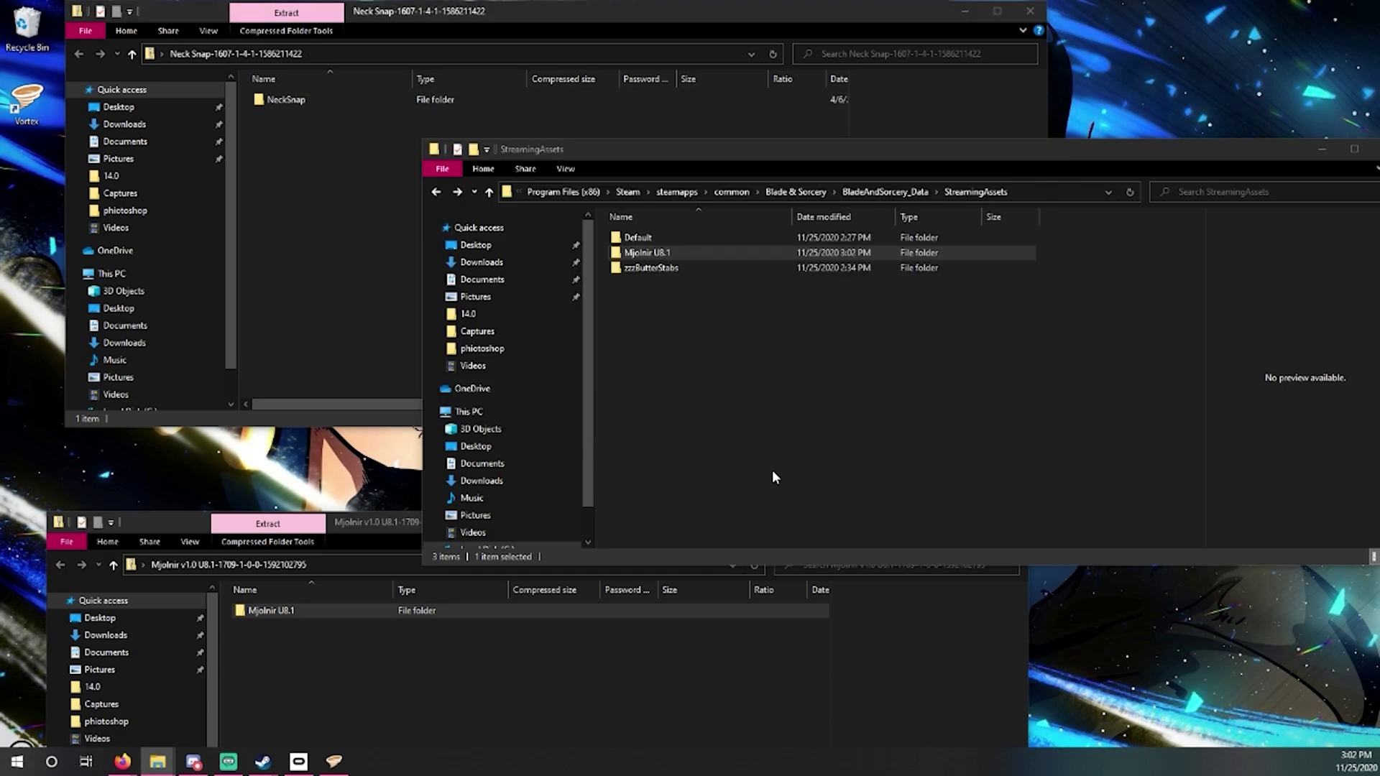
pyautogui.moveTo(291, 100); pyautogui.dragTo(710, 342)
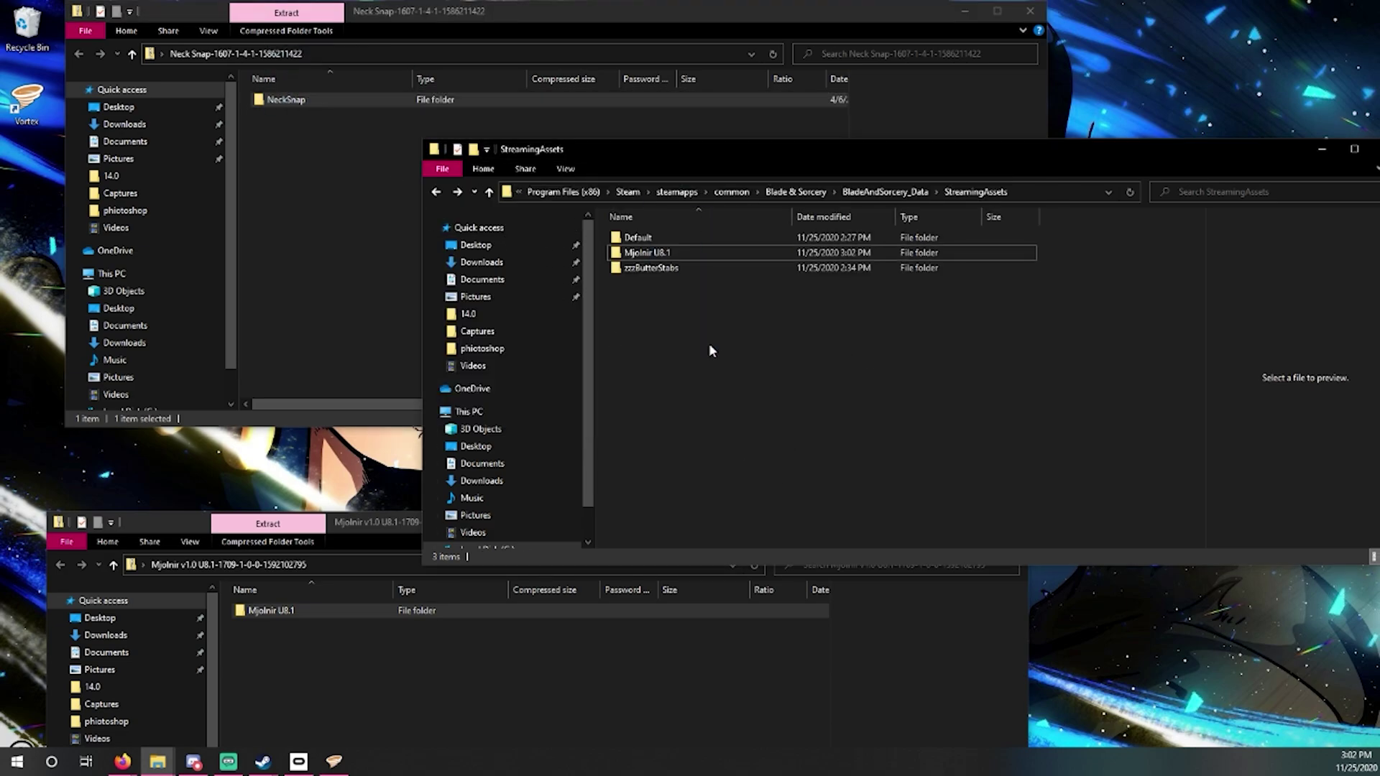
# Close the Neck Snap, StreamingAssets and Mjolnir File Explorer windows.
pyautogui.click(1030, 12)
pyautogui.moveTo(1033, 149); pyautogui.dragTo(744, 135)
pyautogui.click(1098, 137)
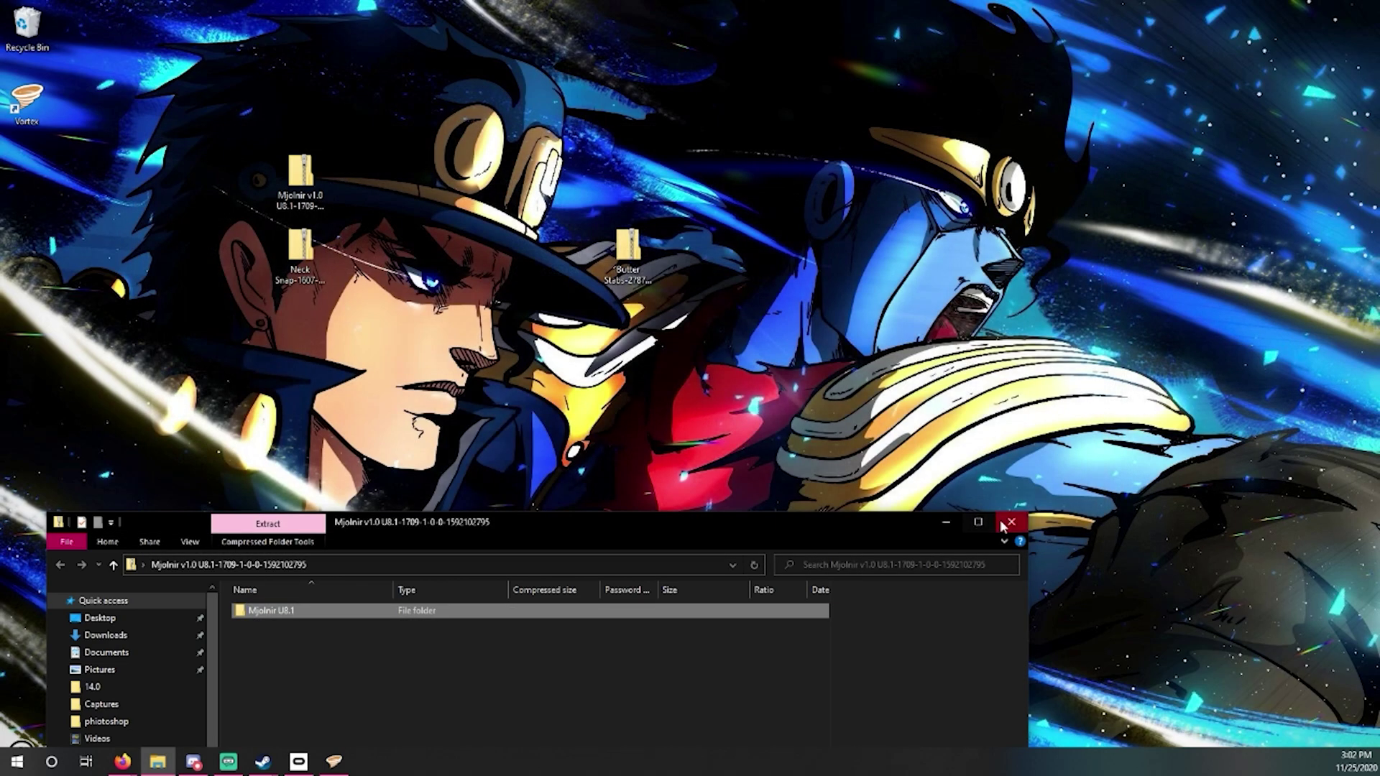
pyautogui.click(1000, 522)
# Enable The Outer Rim mod in Vortex and switch to Steam.
pyautogui.click(335, 761)
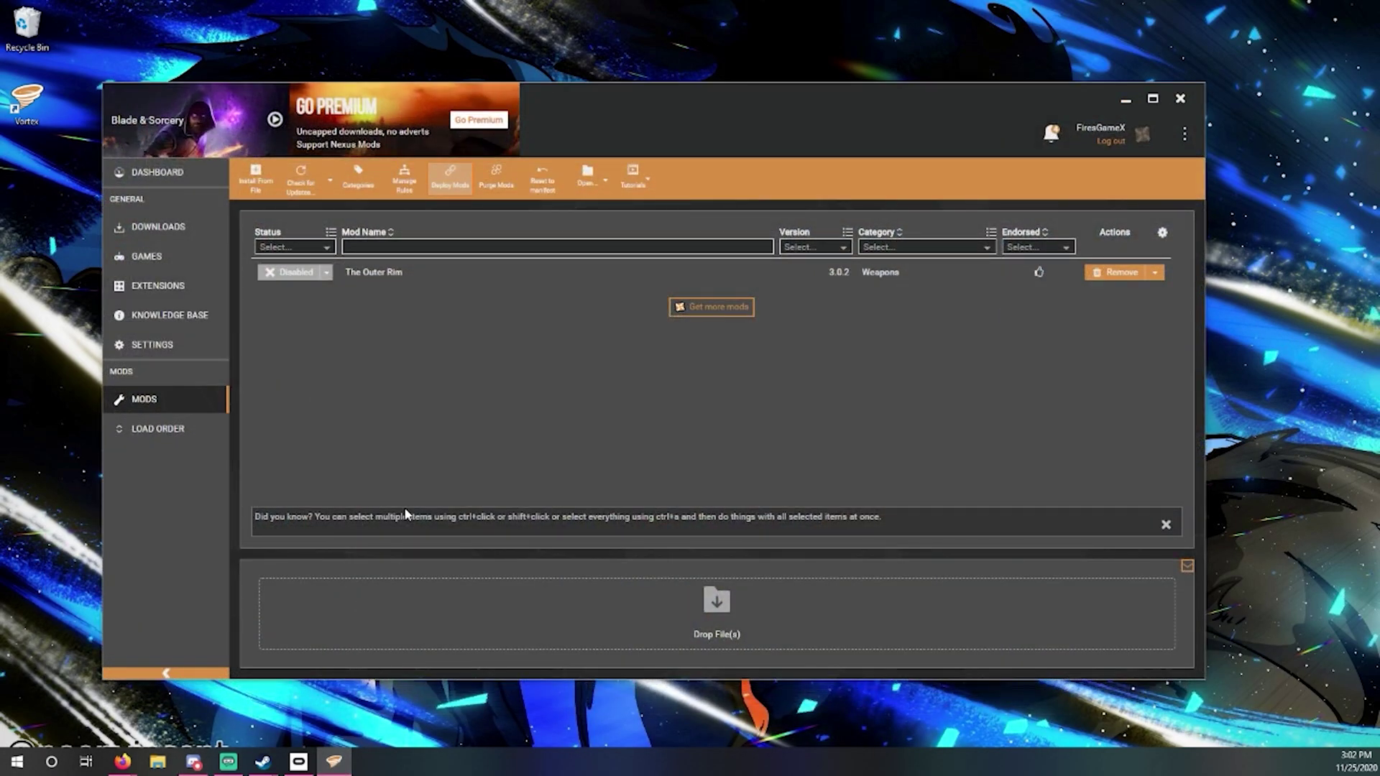
pyautogui.click(296, 280)
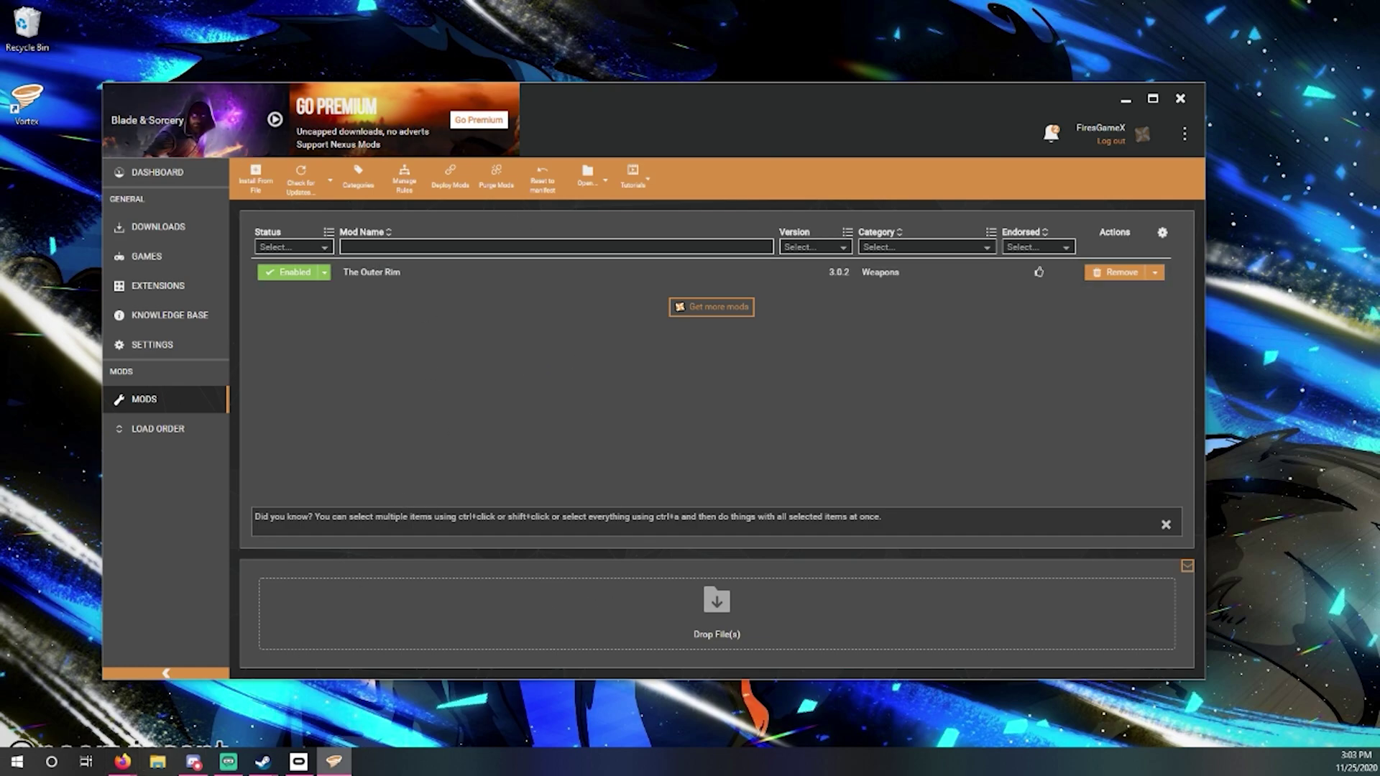
pyautogui.moveTo(264, 760)
pyautogui.click(266, 712)
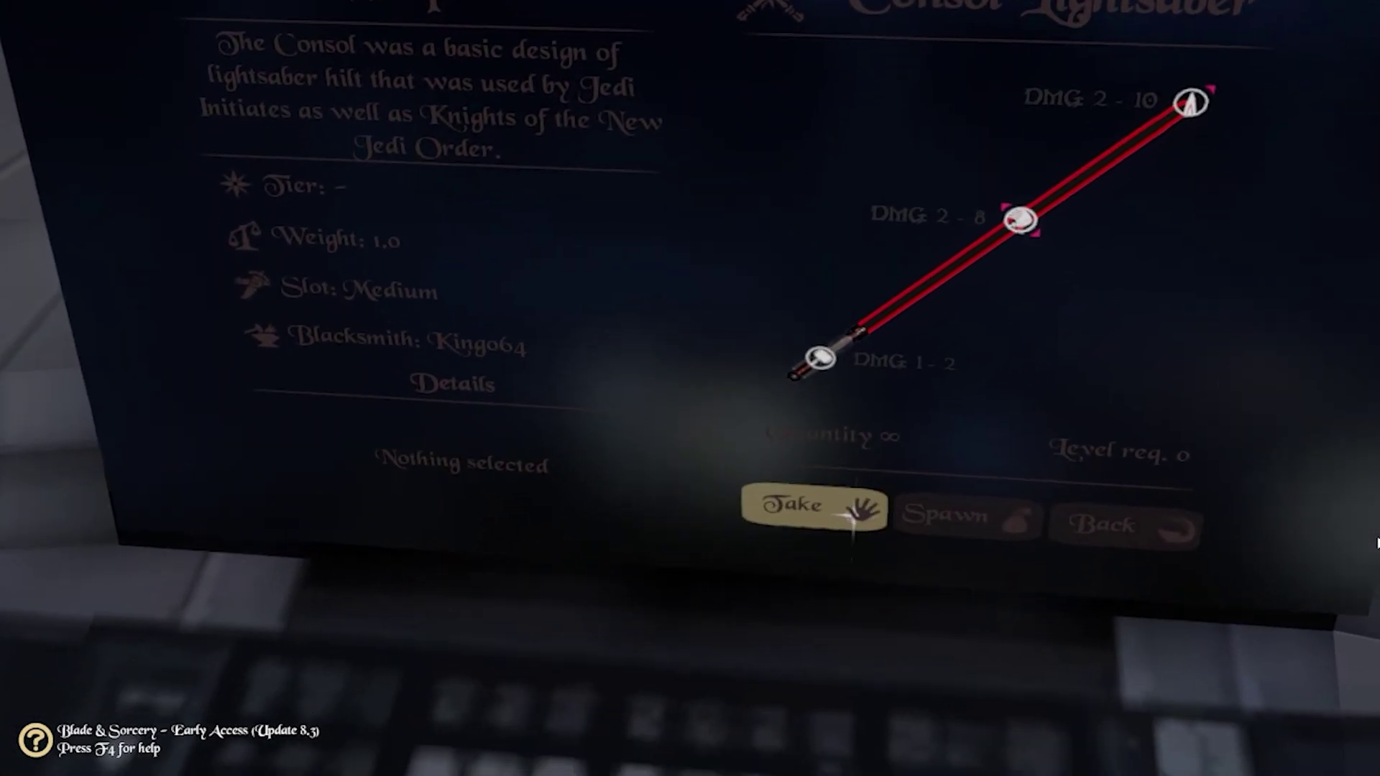
# Return from the Consol Lightsaber's details to the Lightsabers item list in Blade & Sorcery.
pyautogui.click(1110, 512)
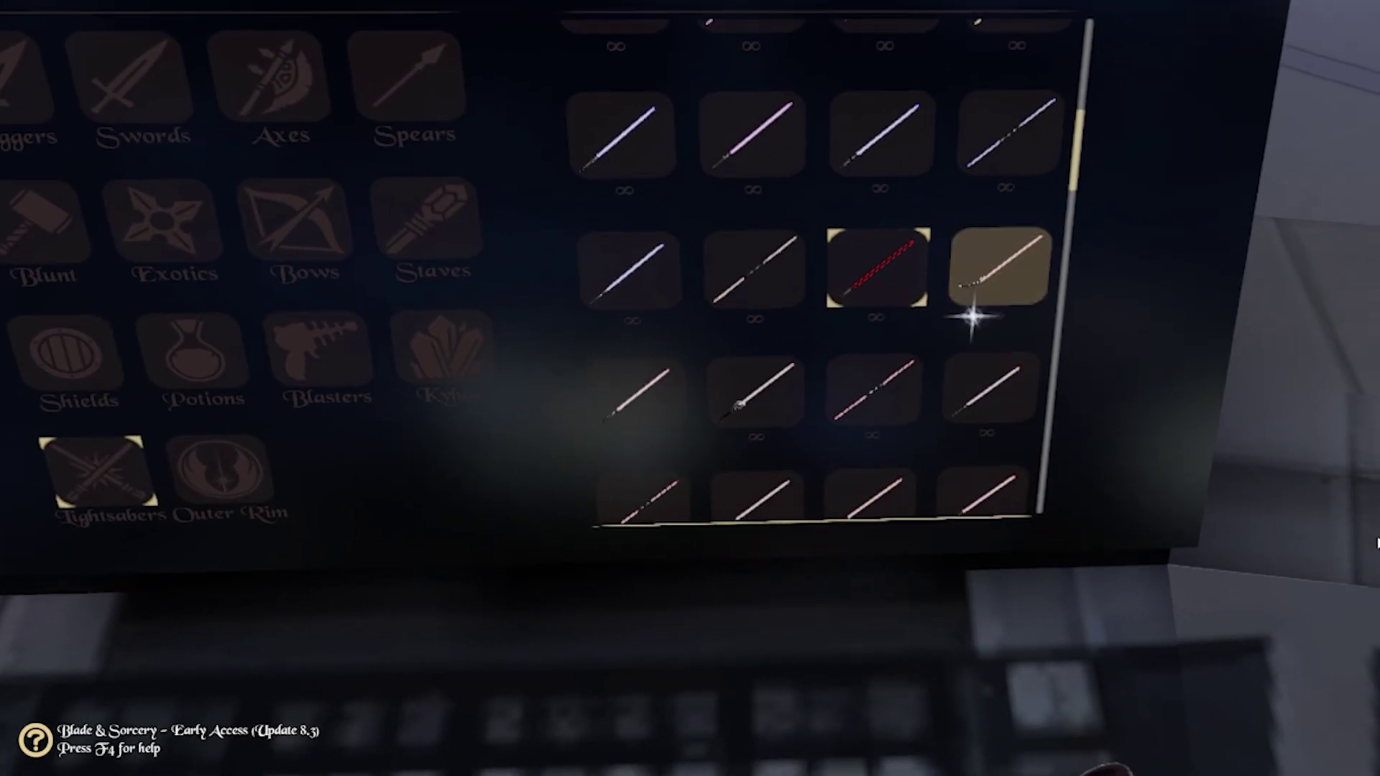